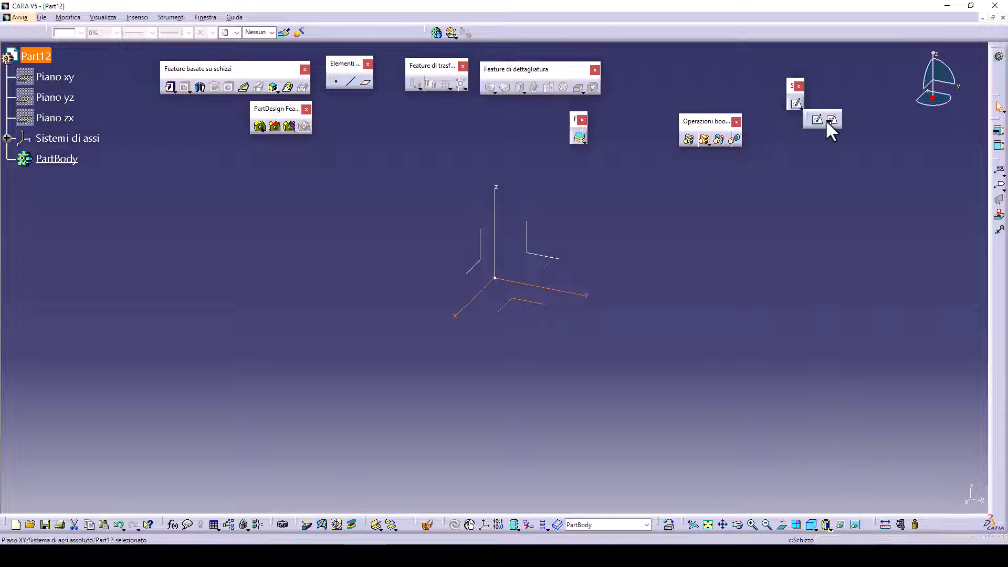
Create a positioned sketch on the XY plane and draw a circle about 75.6 mm in diameter centred on the origin.
{"action": "left_click", "coordinate": [797, 104]}
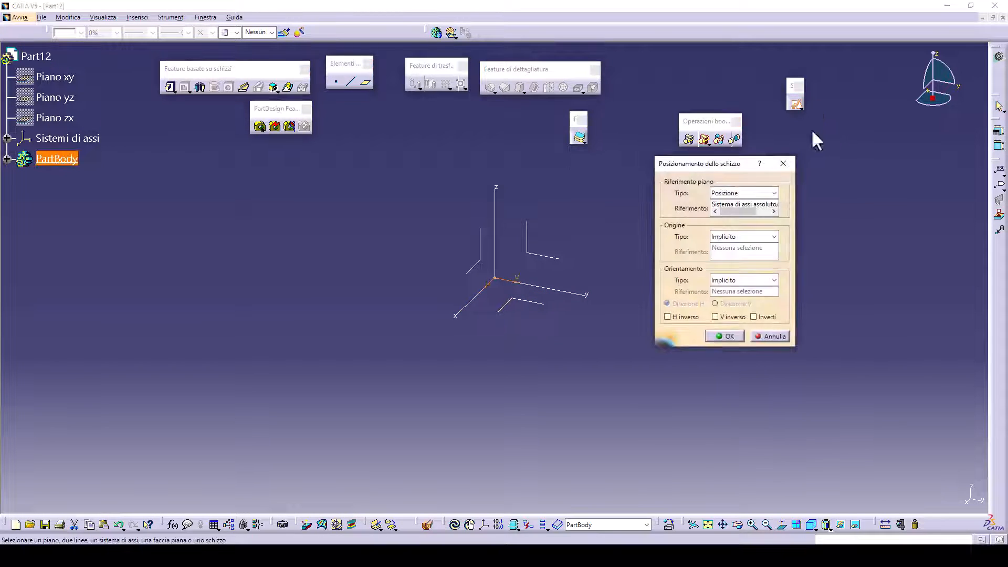
{"action": "left_click", "coordinate": [723, 335]}
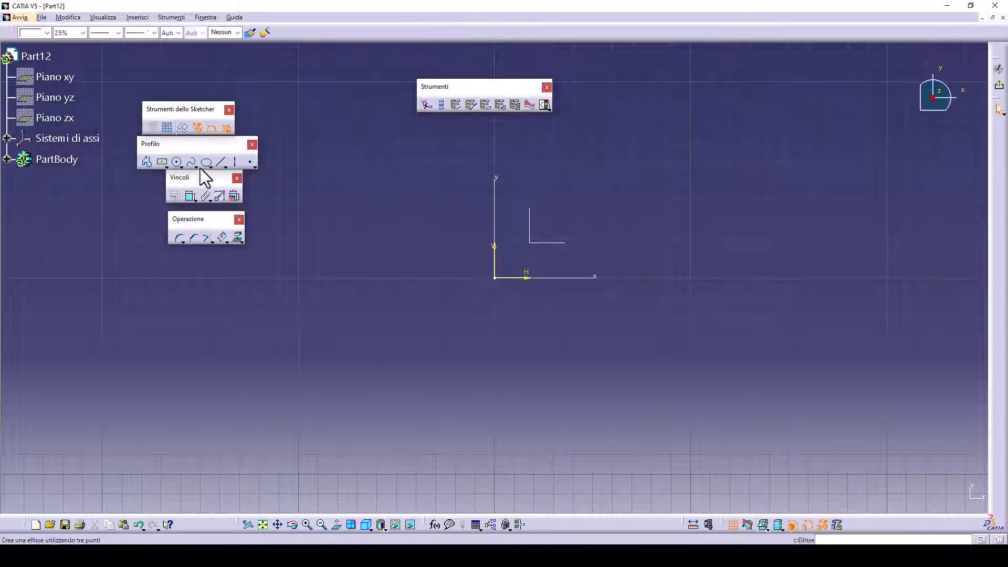
{"action": "left_click", "coordinate": [177, 161]}
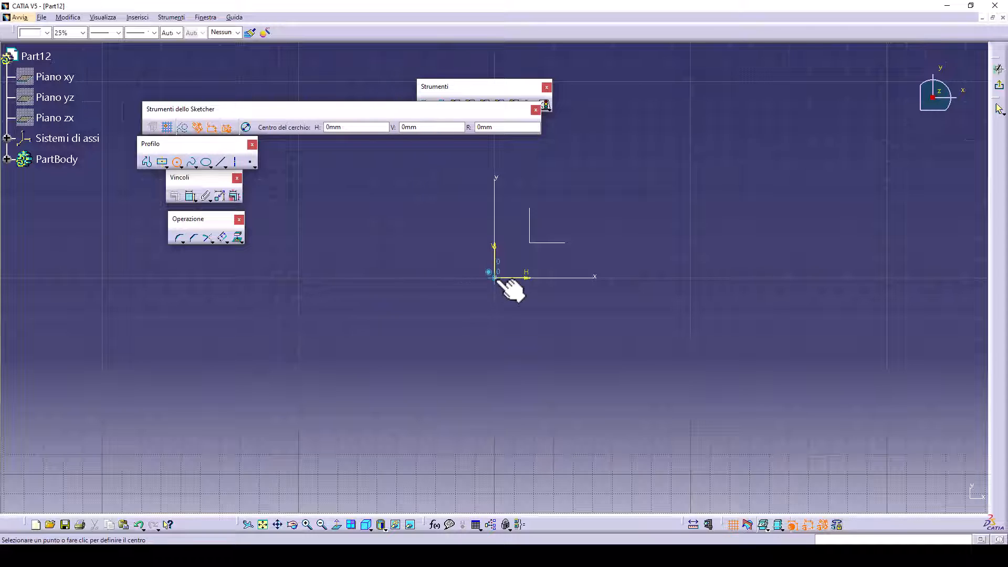
{"action": "left_click", "coordinate": [494, 277]}
{"action": "left_click", "coordinate": [543, 223]}
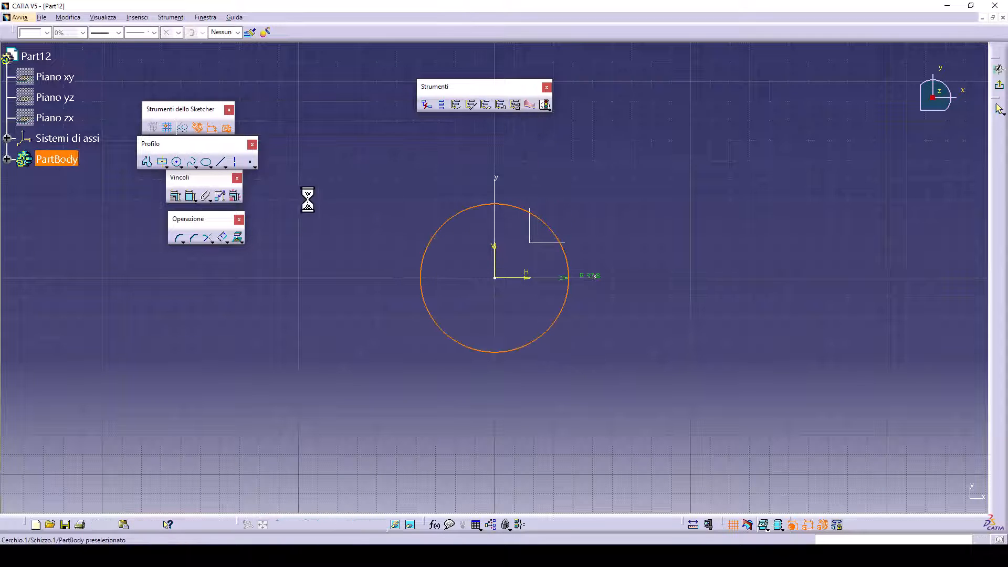
Convert the circle's radius dimension to a diameter, set it to 22 mm, and exit the sketch.
{"action": "left_click", "coordinate": [189, 197]}
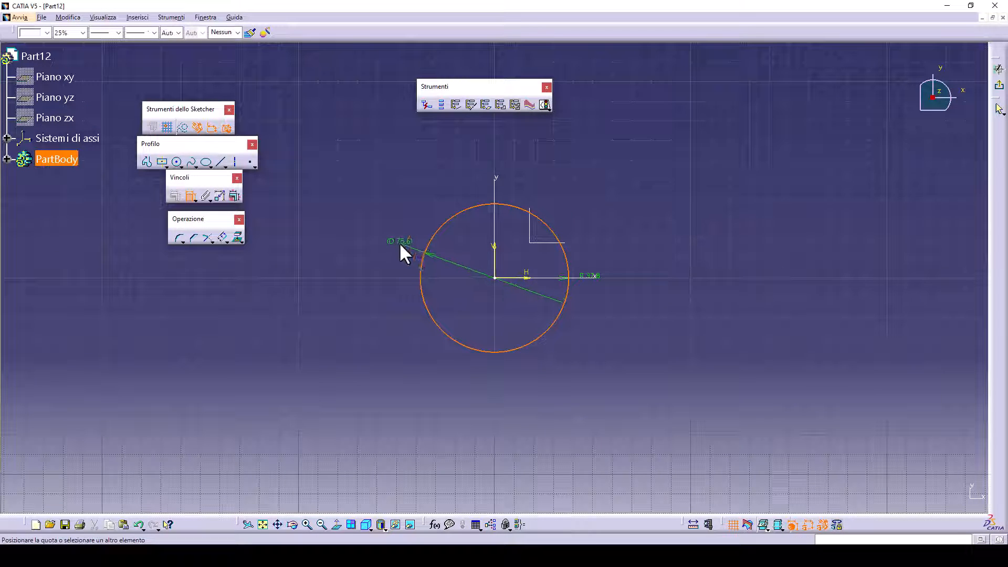
{"action": "left_click", "coordinate": [391, 258]}
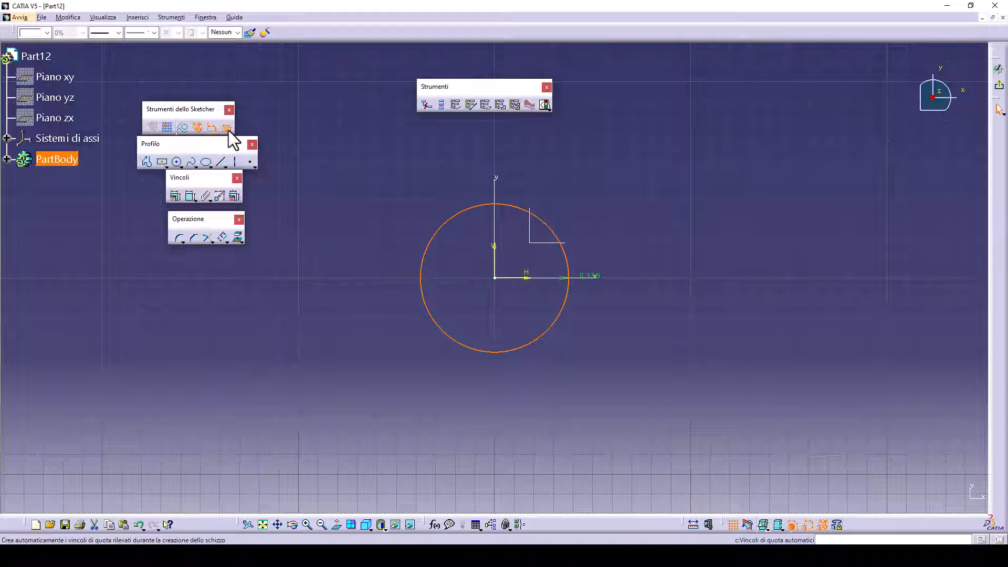
{"action": "double_click", "coordinate": [587, 275]}
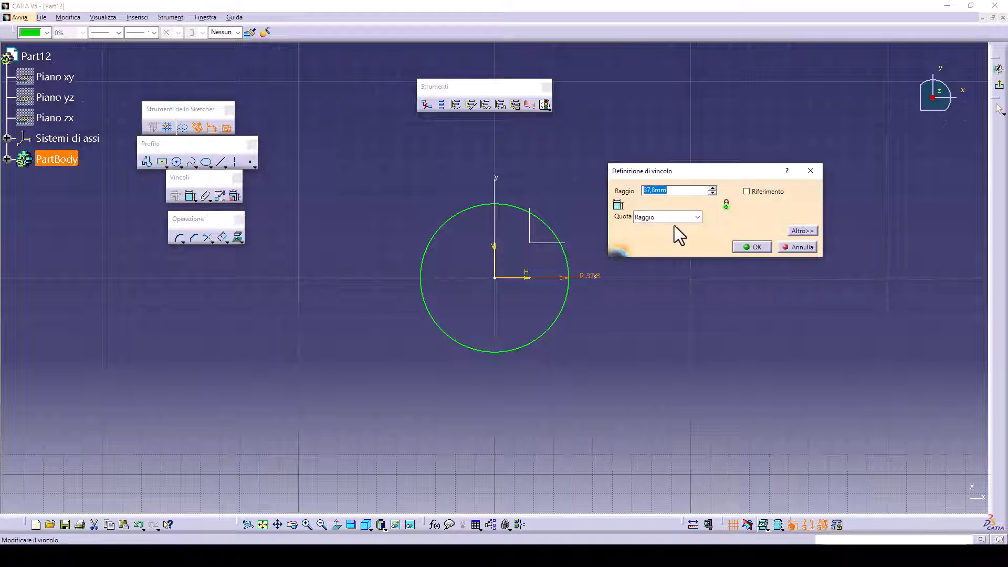
{"action": "left_click", "coordinate": [675, 221]}
{"action": "left_click", "coordinate": [663, 236]}
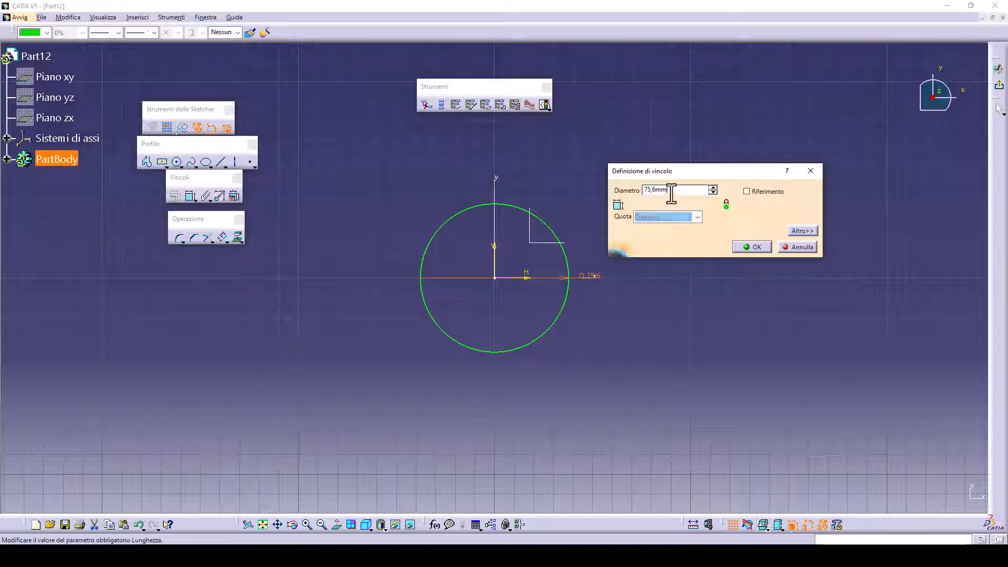
{"action": "left_click_drag", "start_coordinate": [671, 193], "coordinate": [627, 190]}
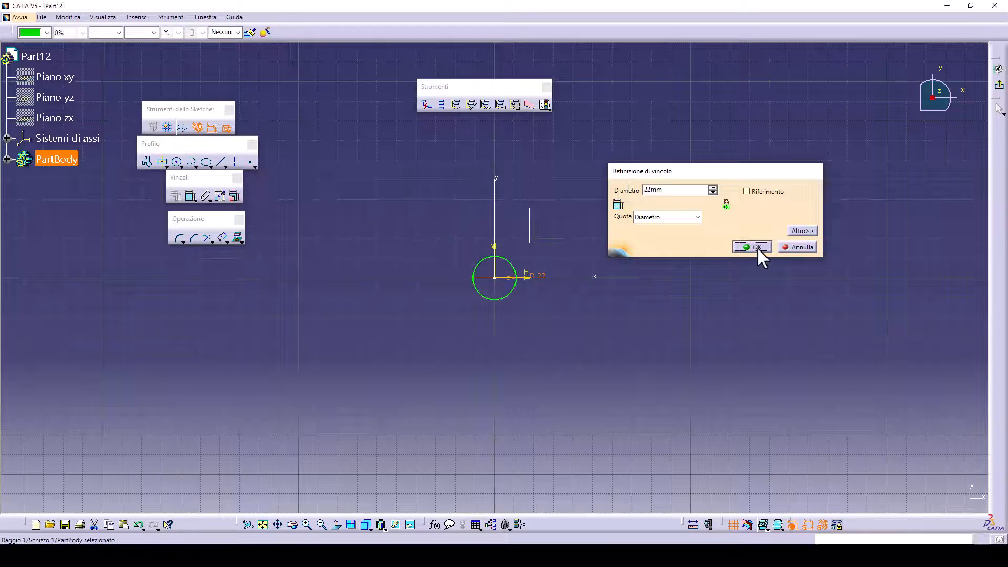
{"action": "left_click", "coordinate": [757, 247]}
{"action": "left_click", "coordinate": [999, 85]}
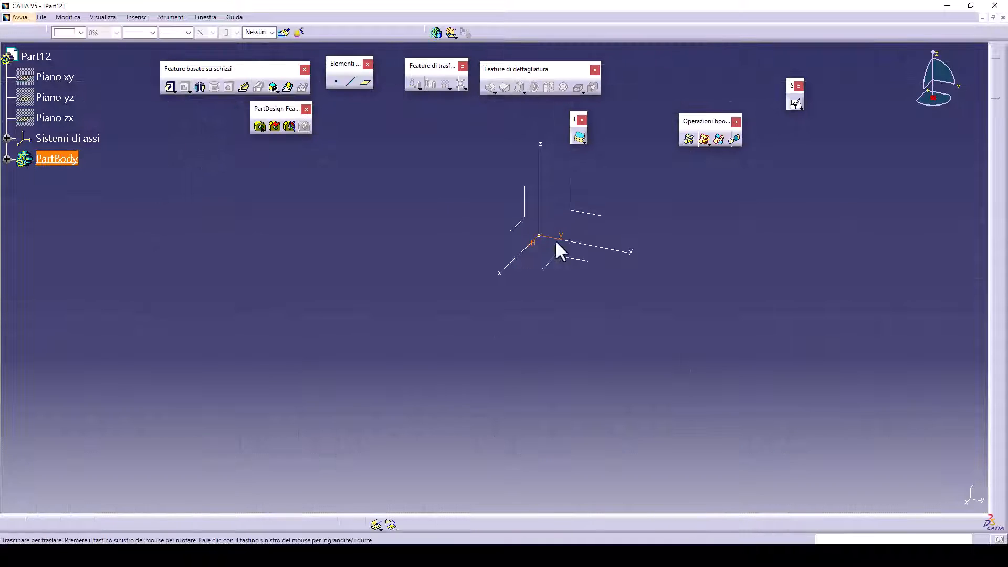
Extrude the circle 85 mm upward into a solid cylinder.
{"action": "left_click", "coordinate": [169, 87]}
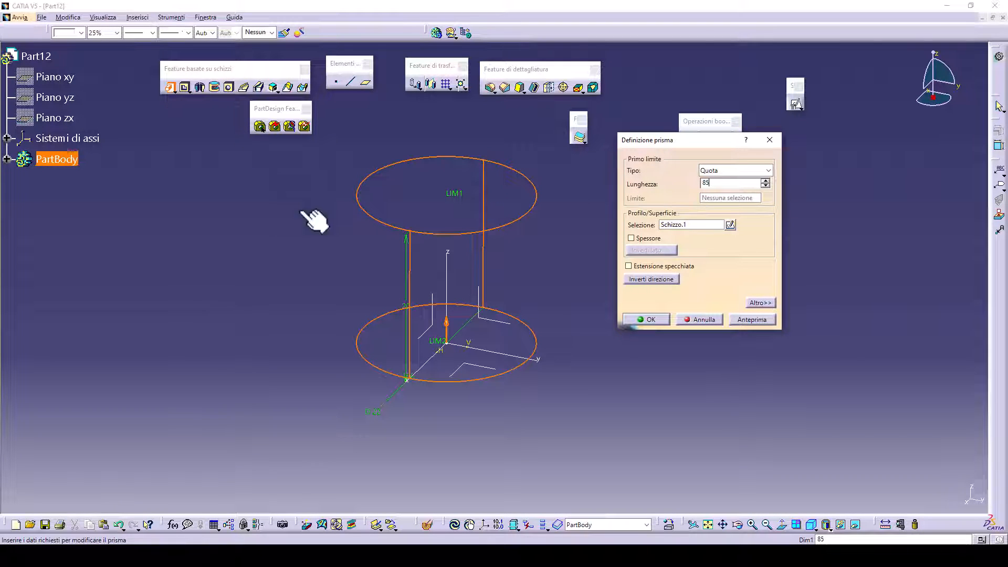
{"action": "left_click", "coordinate": [647, 320]}
{"action": "middle_click_drag", "start_coordinate": [603, 313], "coordinate": [591, 333]}
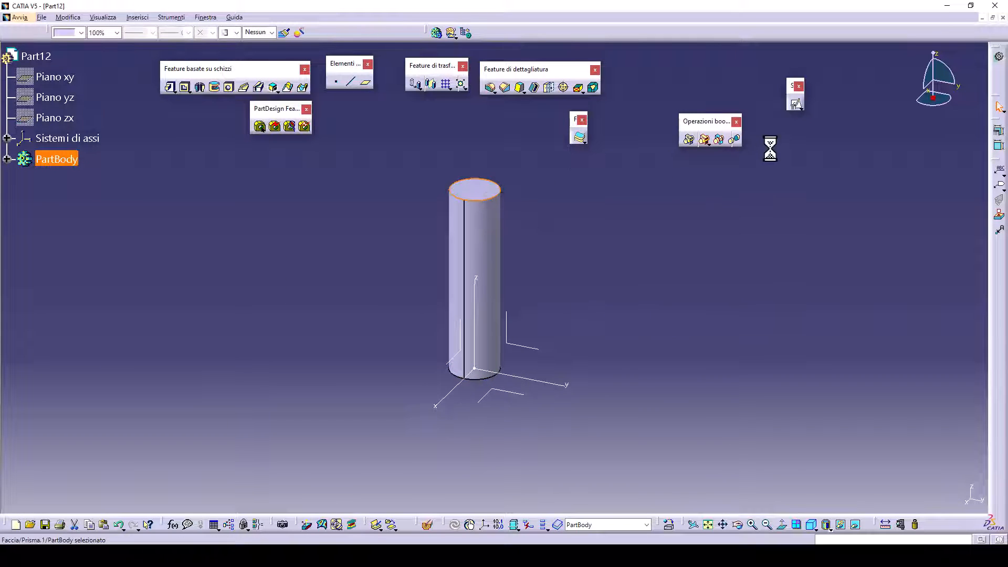
Create a positioned sketch on the cylinder's top face and offset the face's outline inward by about 3.16 mm.
{"action": "left_click", "coordinate": [795, 104]}
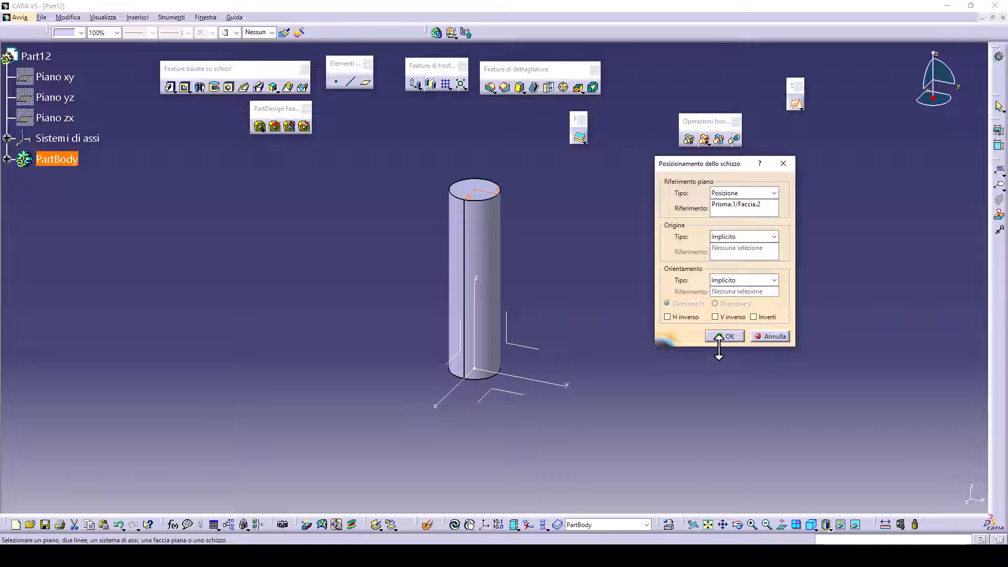
{"action": "left_click", "coordinate": [718, 336]}
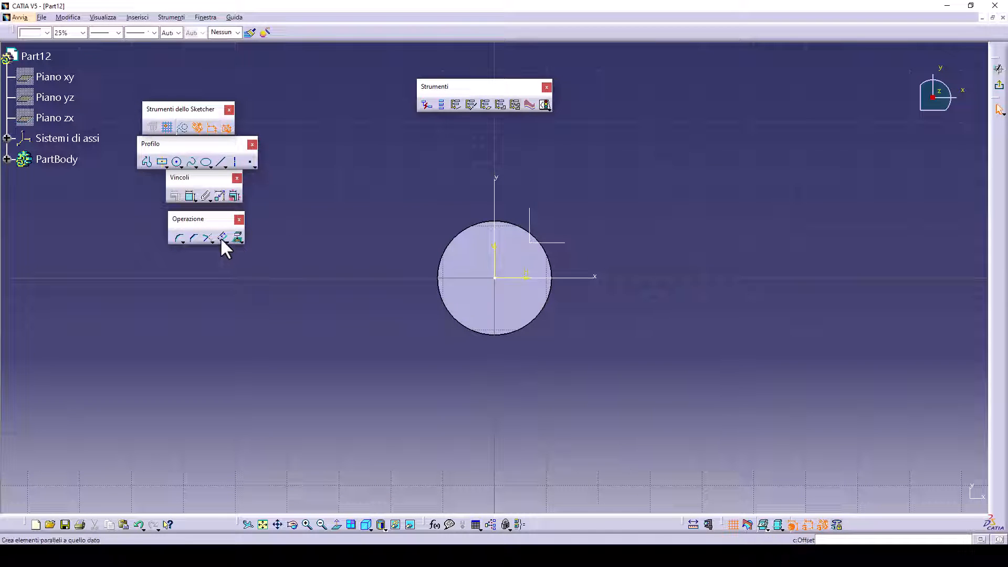
{"action": "left_click", "coordinate": [221, 237]}
{"action": "left_click", "coordinate": [491, 298]}
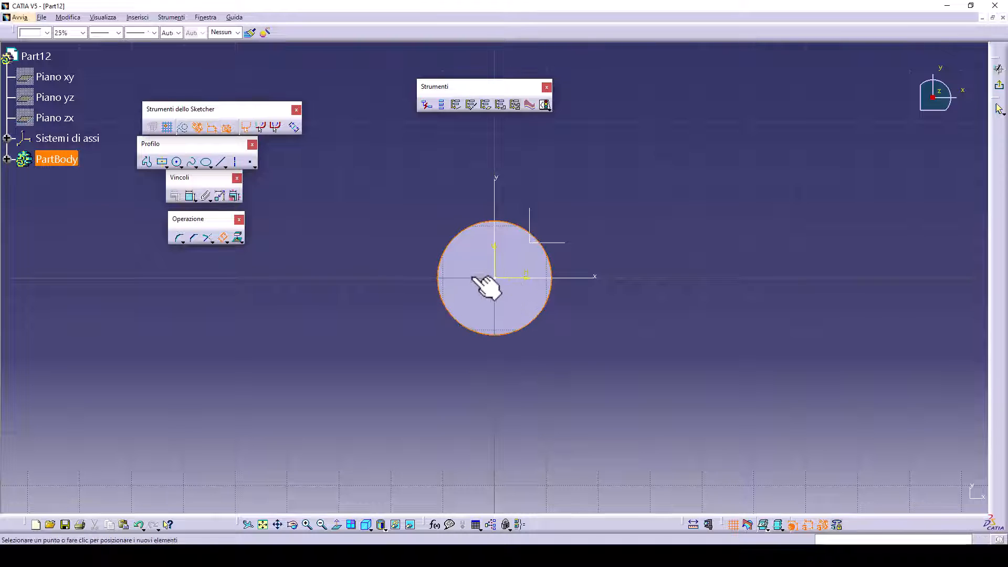
{"action": "left_click", "coordinate": [462, 268]}
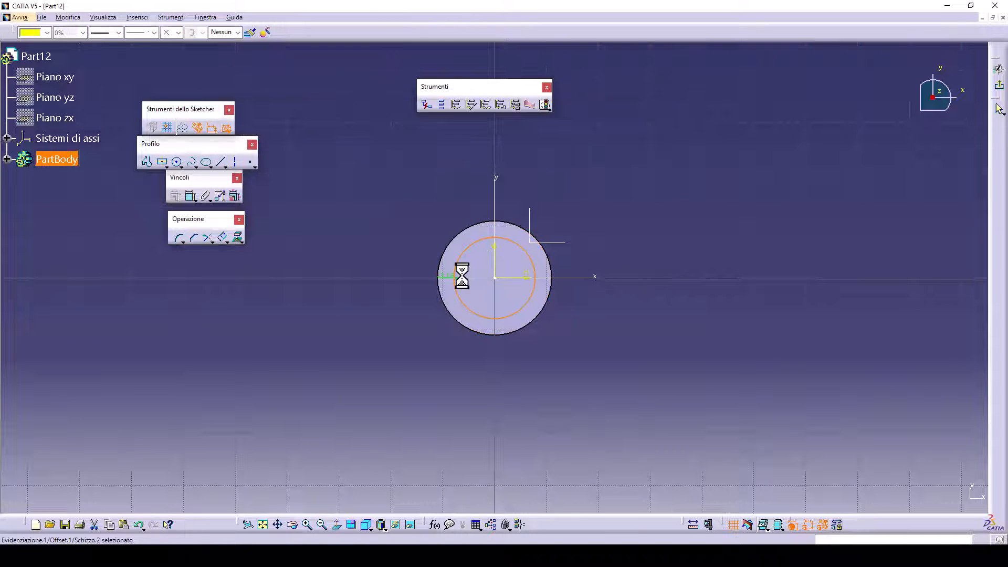
Set the inward offset of the inner circle to 2 mm and exit the sketch.
{"action": "middle_click_drag", "start_coordinate": [462, 275], "coordinate": [484, 232]}
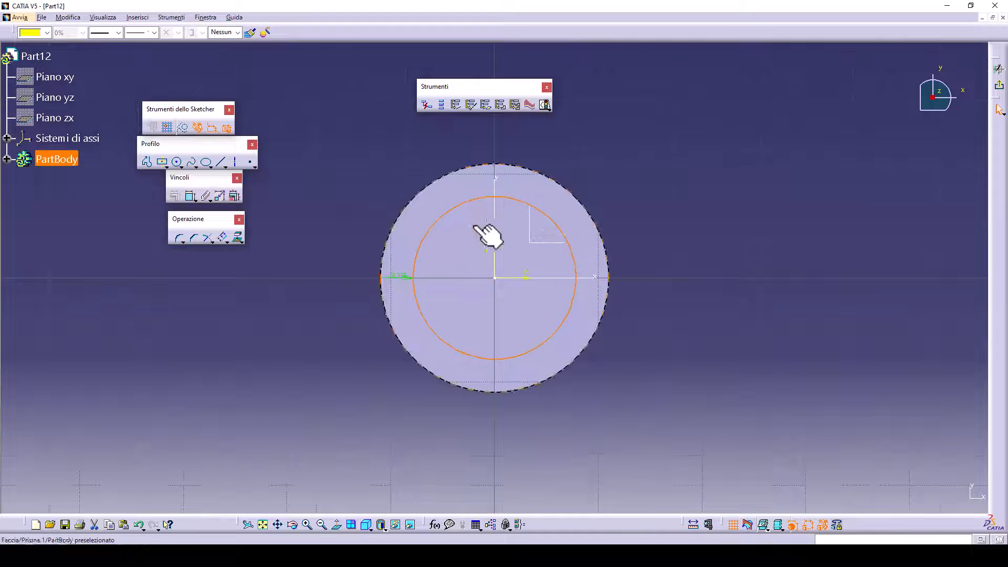
{"action": "double_click", "coordinate": [396, 275]}
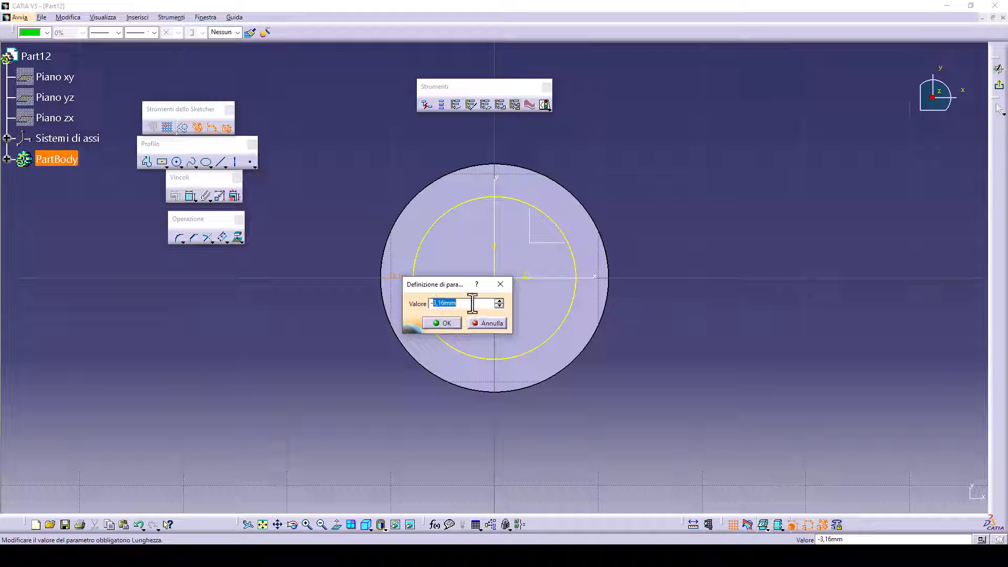
{"action": "left_click", "coordinate": [449, 324]}
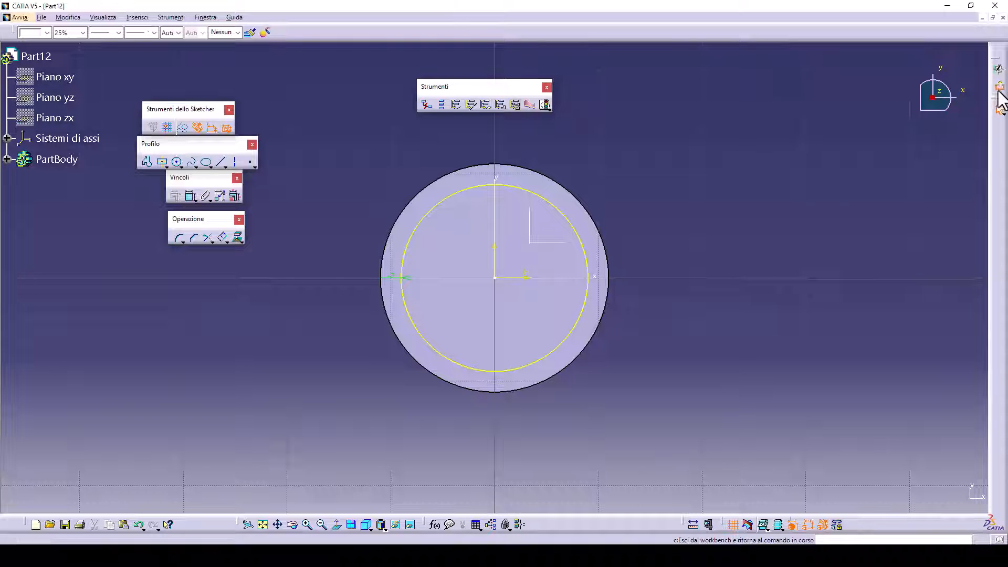
{"action": "left_click", "coordinate": [998, 91]}
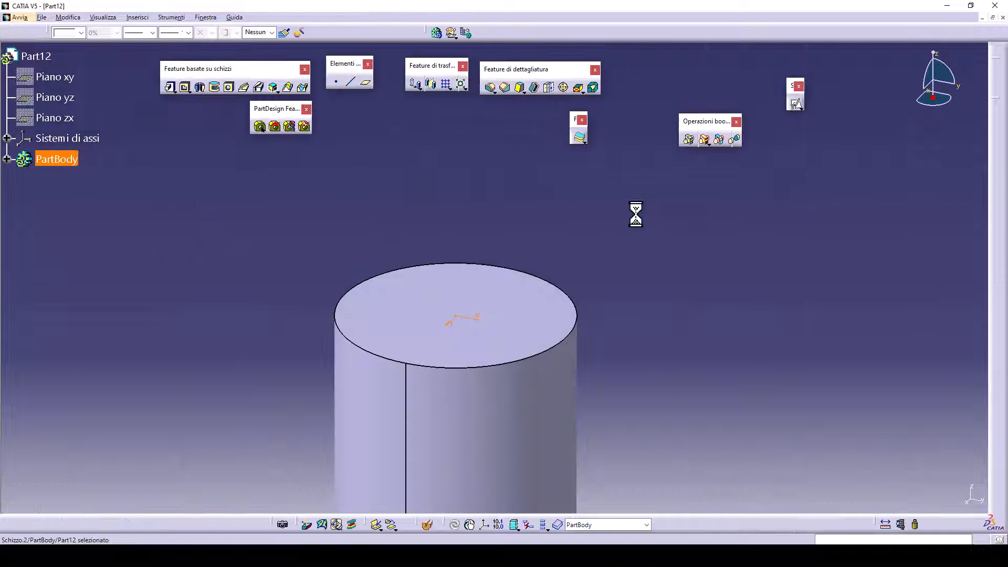
Extrude the inner circle upward as a short boss on the cylinder's top face.
{"action": "left_click", "coordinate": [163, 92]}
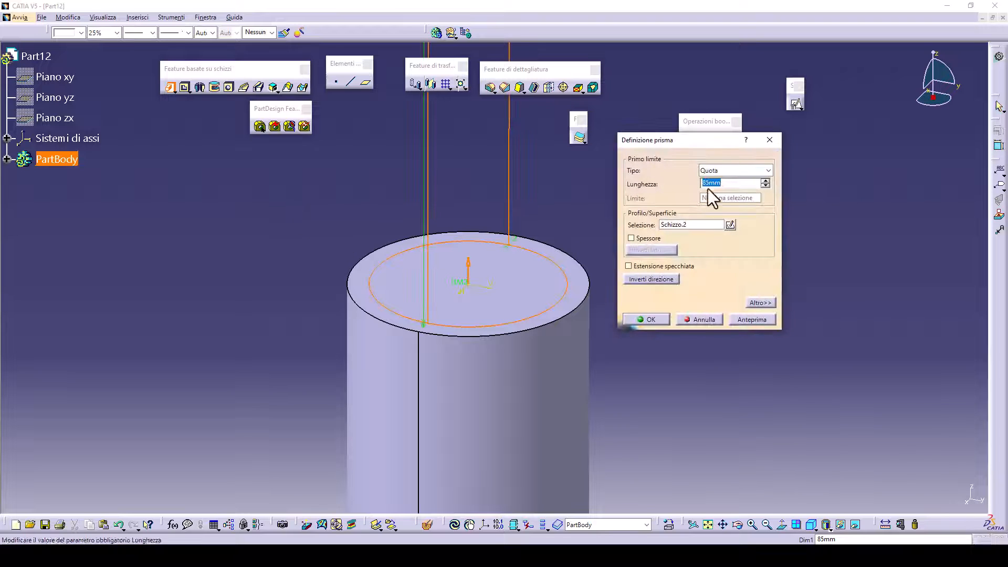
{"action": "left_click", "coordinate": [653, 318]}
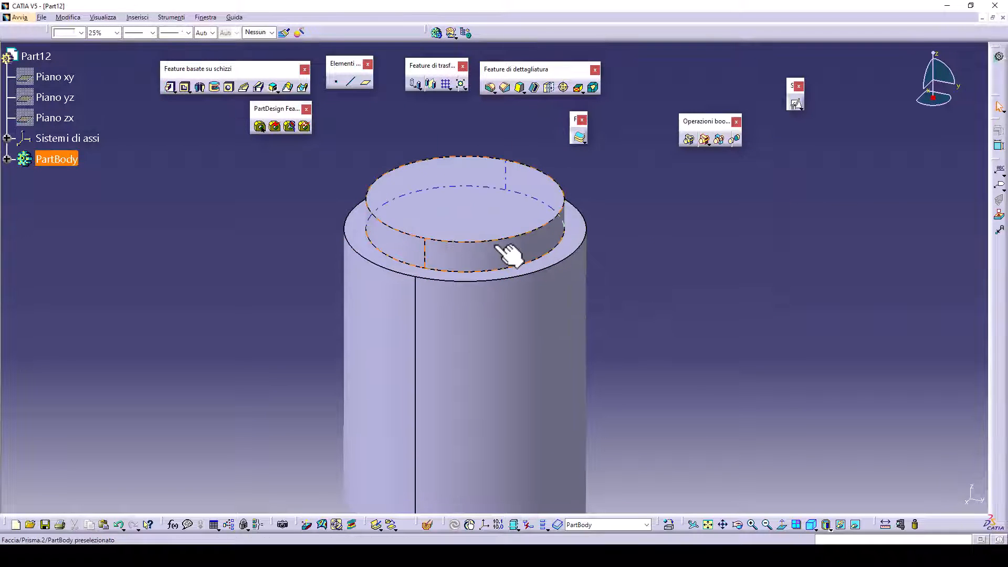
{"action": "middle_click_drag", "start_coordinate": [650, 270], "coordinate": [647, 293]}
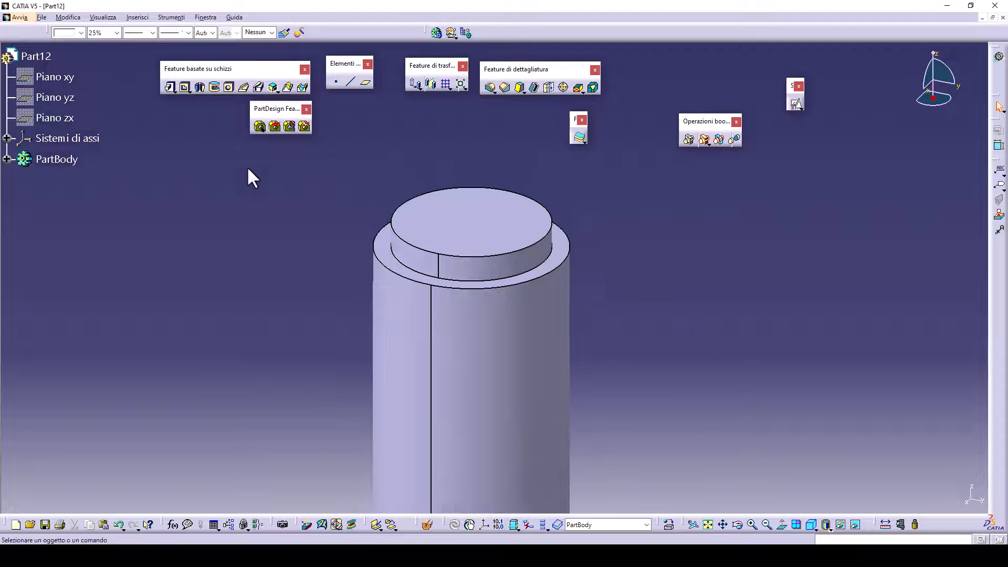
Fillet the boss's top edge with a 4 mm radius, with the boss's base circle as the edge to keep.
{"action": "left_click", "coordinate": [490, 87]}
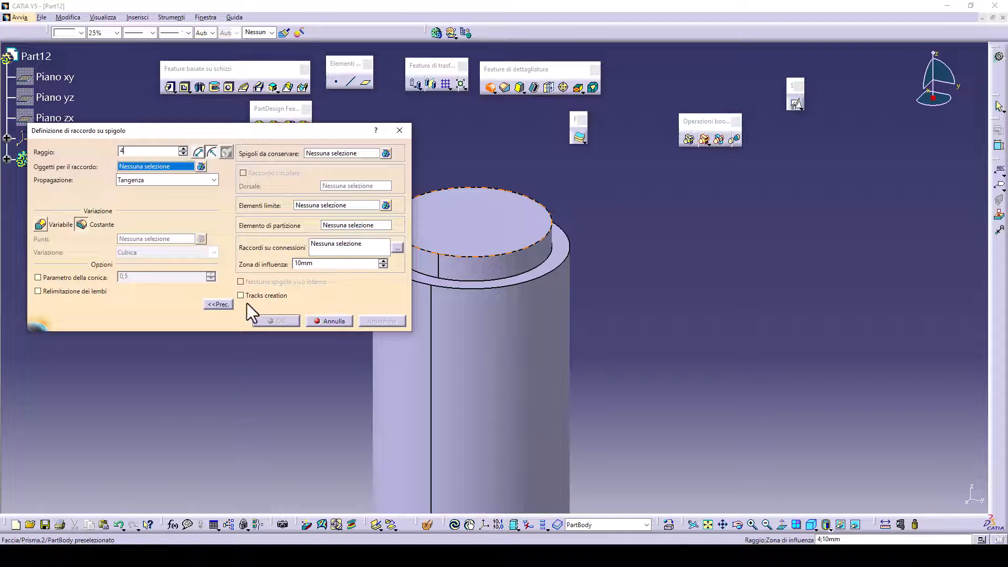
{"action": "middle_click_drag", "start_coordinate": [488, 289], "coordinate": [605, 276]}
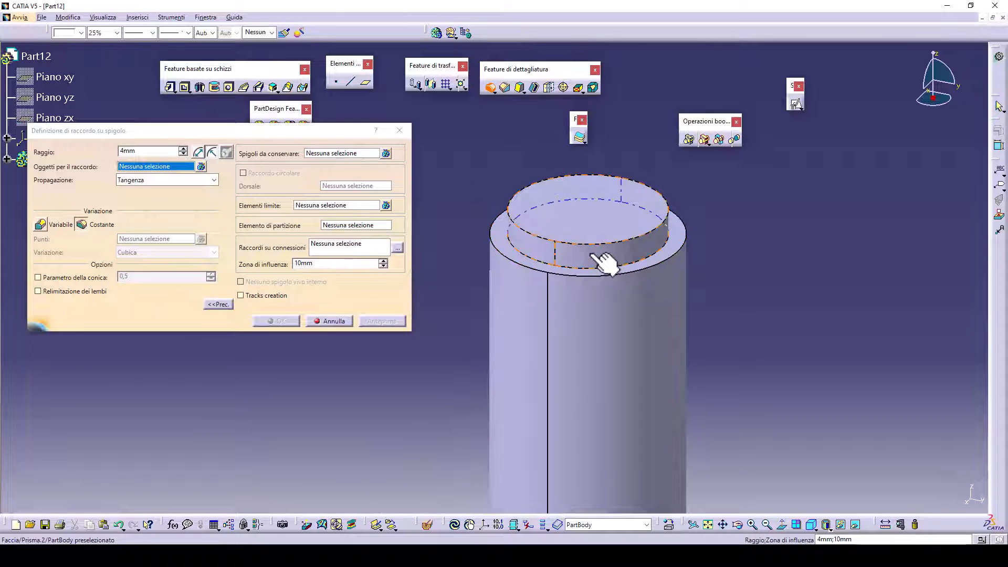
{"action": "left_click", "coordinate": [320, 157]}
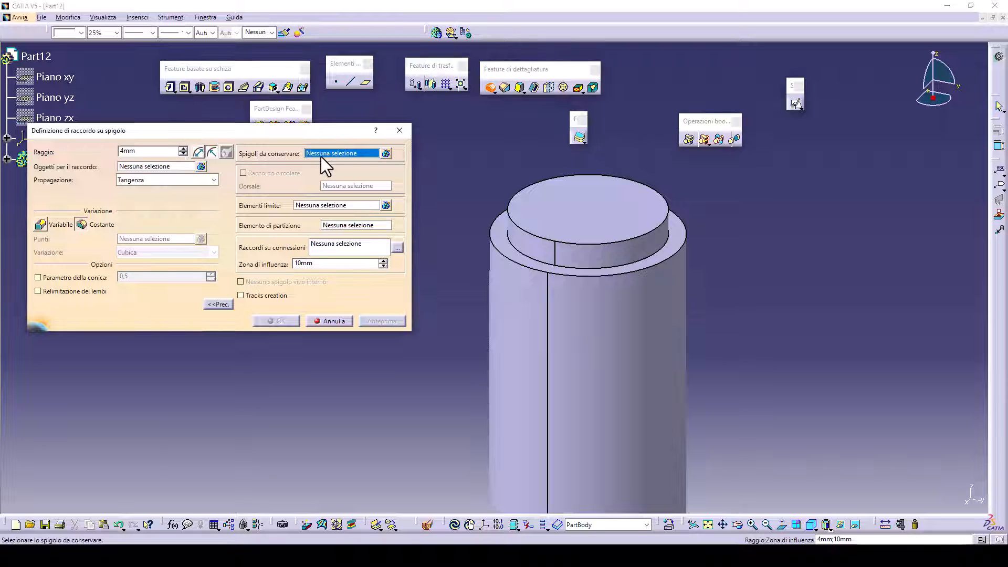
{"action": "left_click", "coordinate": [585, 269]}
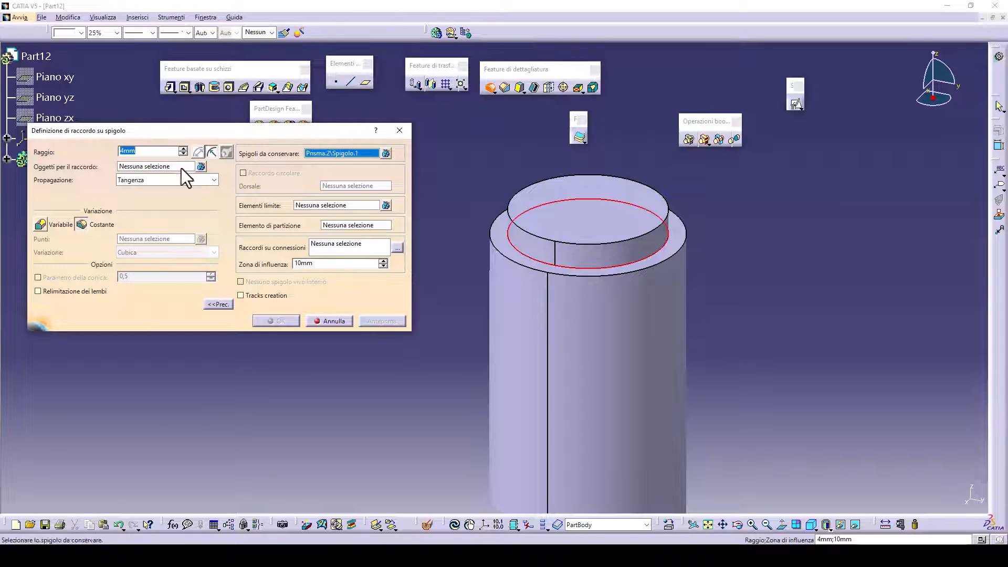
{"action": "left_click", "coordinate": [153, 168]}
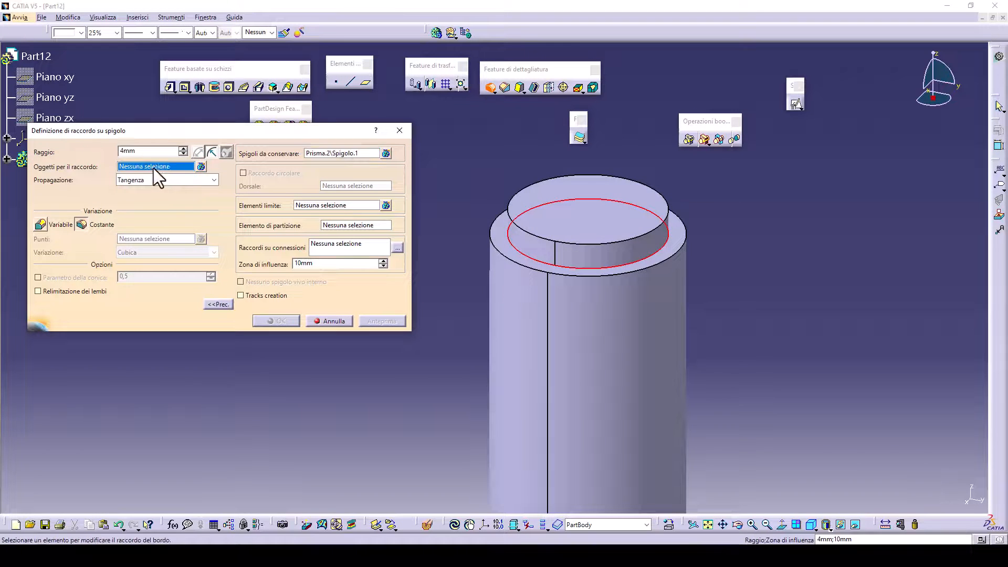
{"action": "left_click", "coordinate": [570, 244]}
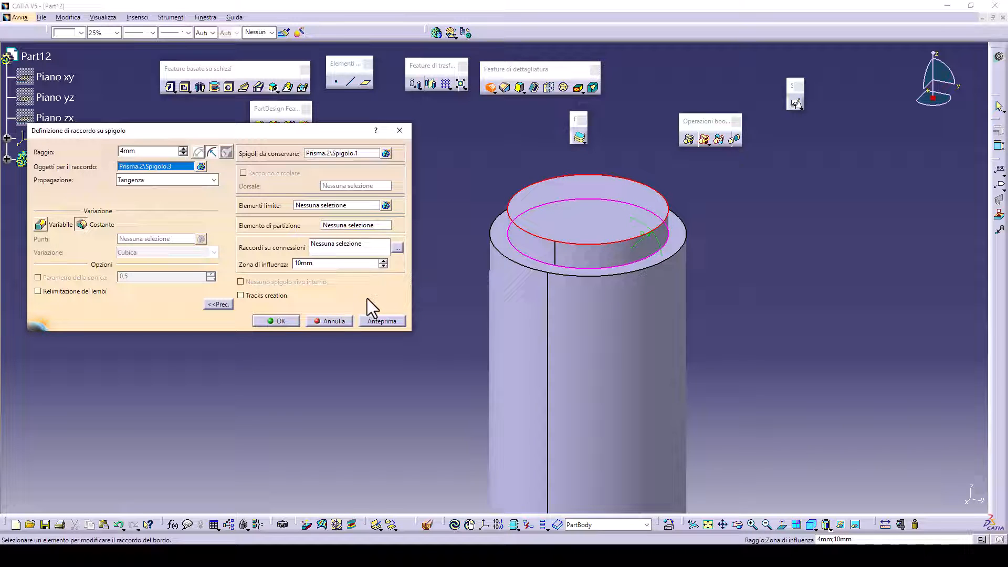
{"action": "left_click", "coordinate": [285, 319]}
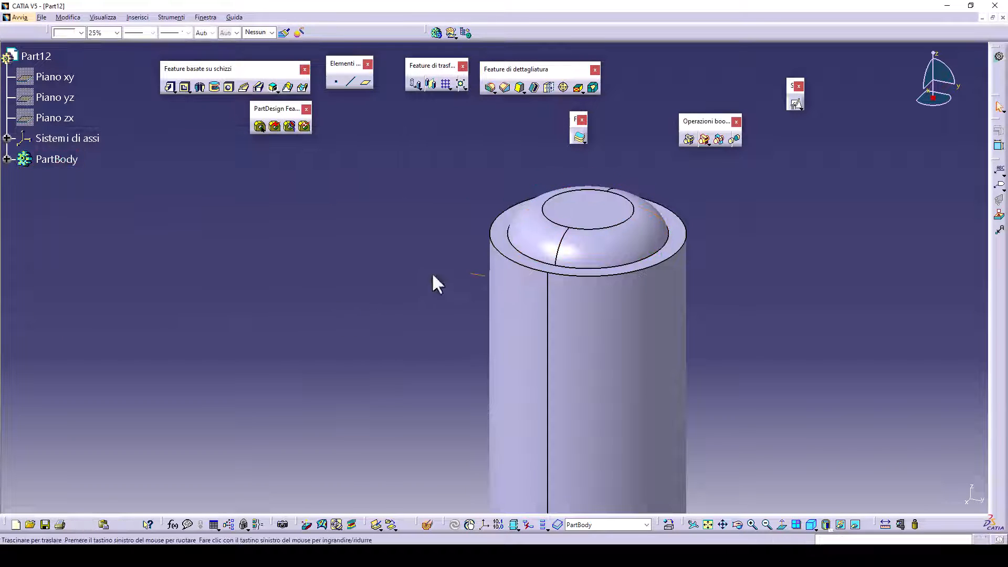
Shell the body with a 2 mm inside thickness, removing the cylinder's bottom face.
{"action": "middle_click_drag", "start_coordinate": [433, 275], "coordinate": [518, 219]}
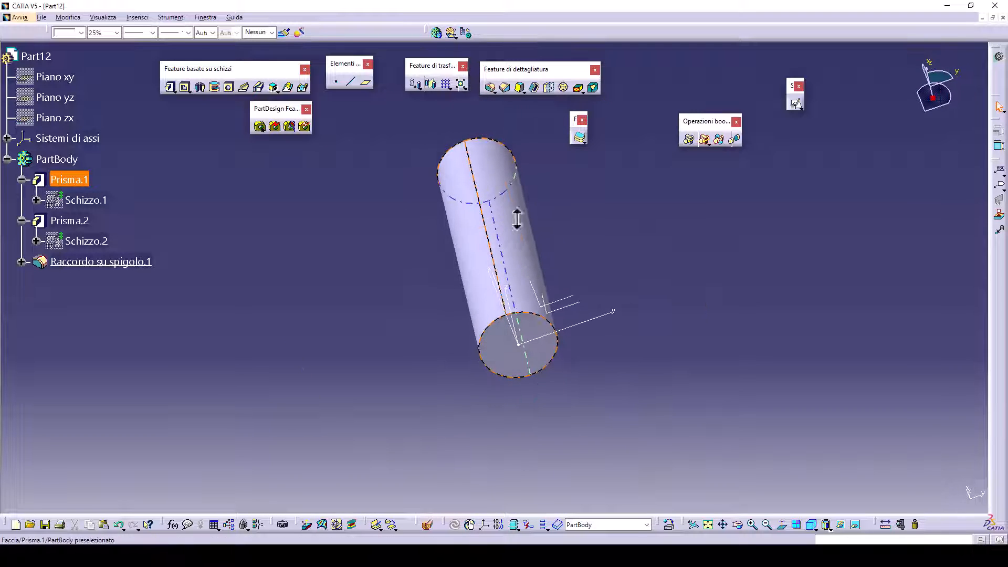
{"action": "left_click", "coordinate": [532, 88]}
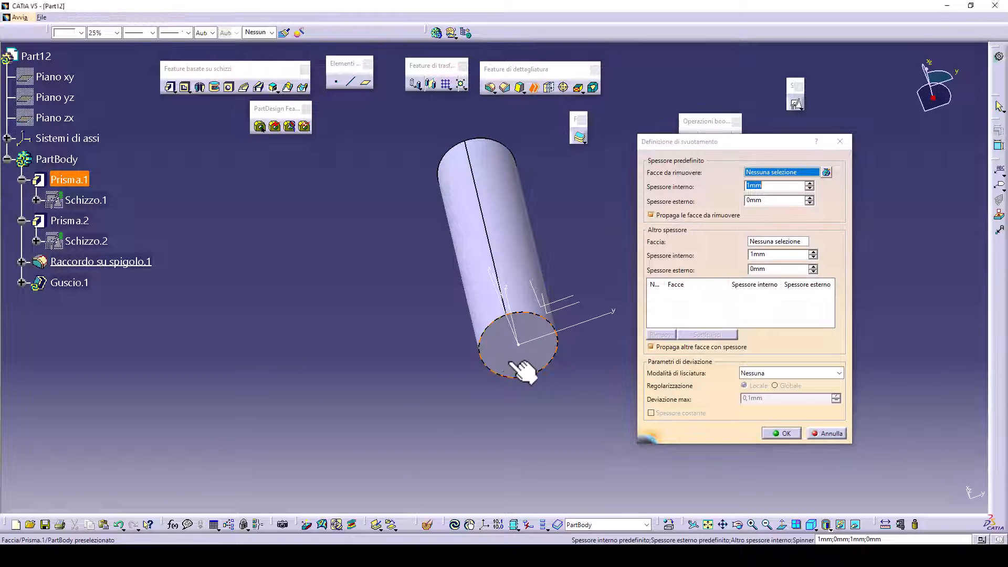
{"action": "left_click", "coordinate": [513, 363]}
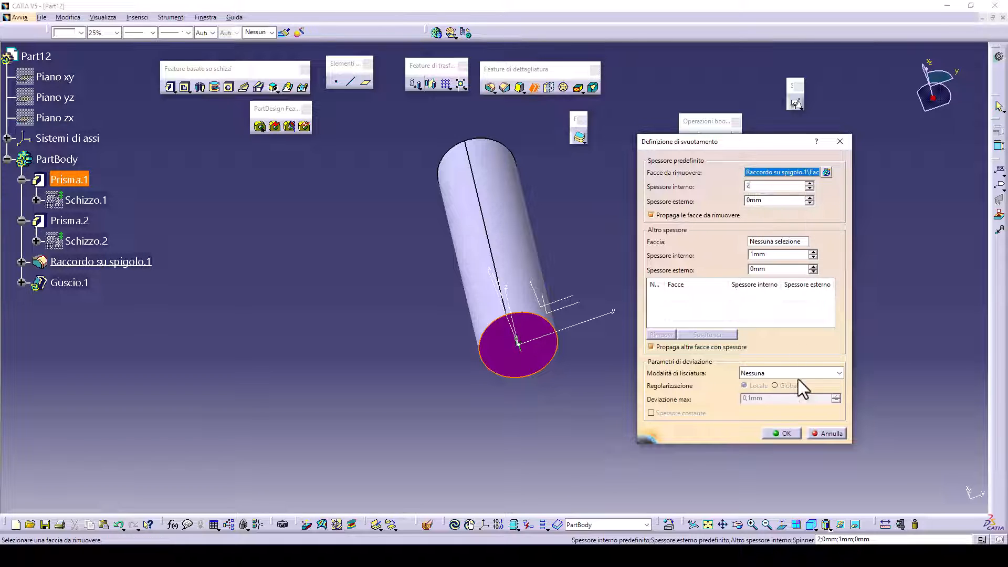
{"action": "left_click", "coordinate": [784, 433]}
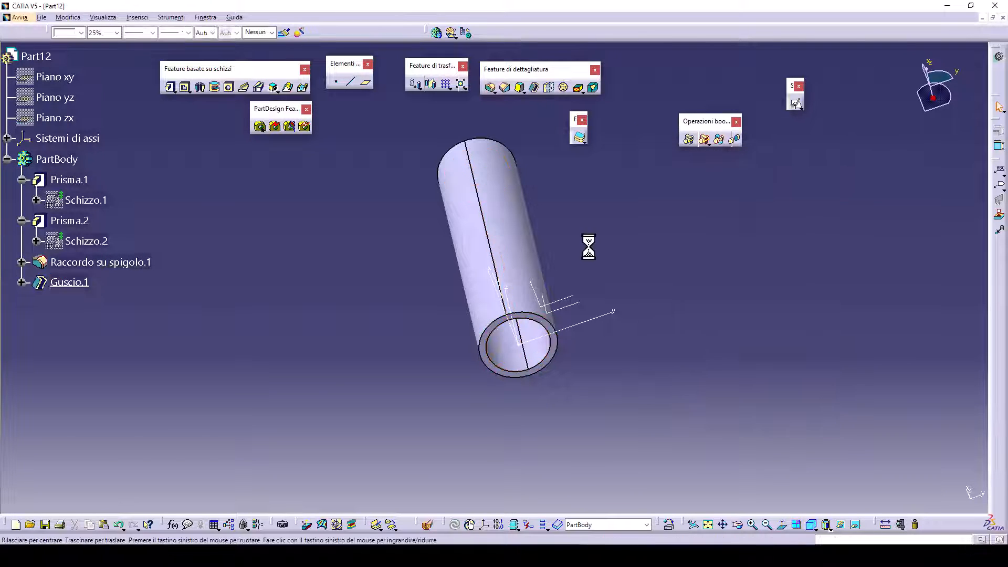
{"action": "middle_click_drag", "start_coordinate": [588, 247], "coordinate": [526, 263]}
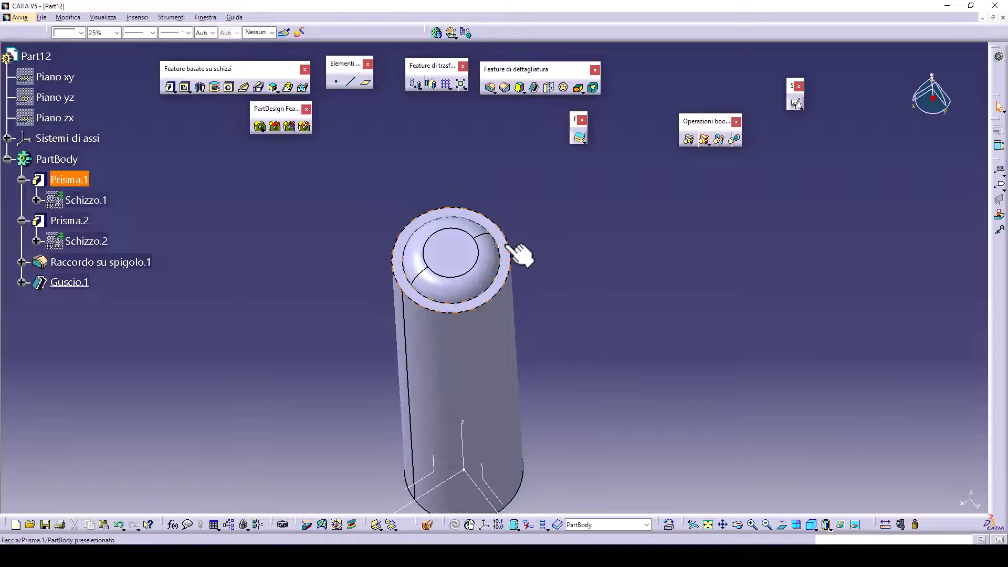
Create a positioned sketch on the cylinder's ring-shaped top face, keeping the implicit origin and orientation.
{"action": "left_click", "coordinate": [509, 249]}
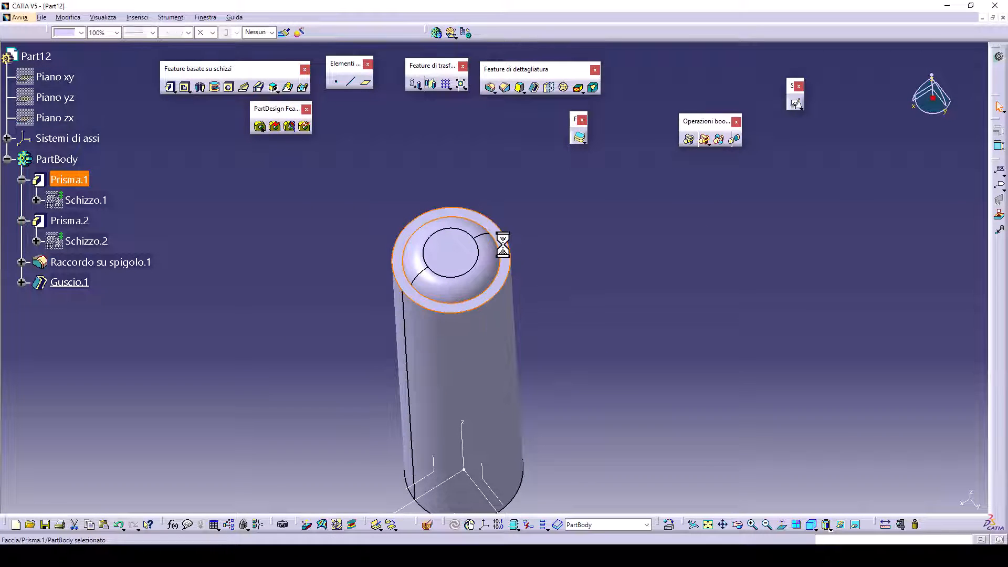
{"action": "left_click", "coordinate": [792, 105]}
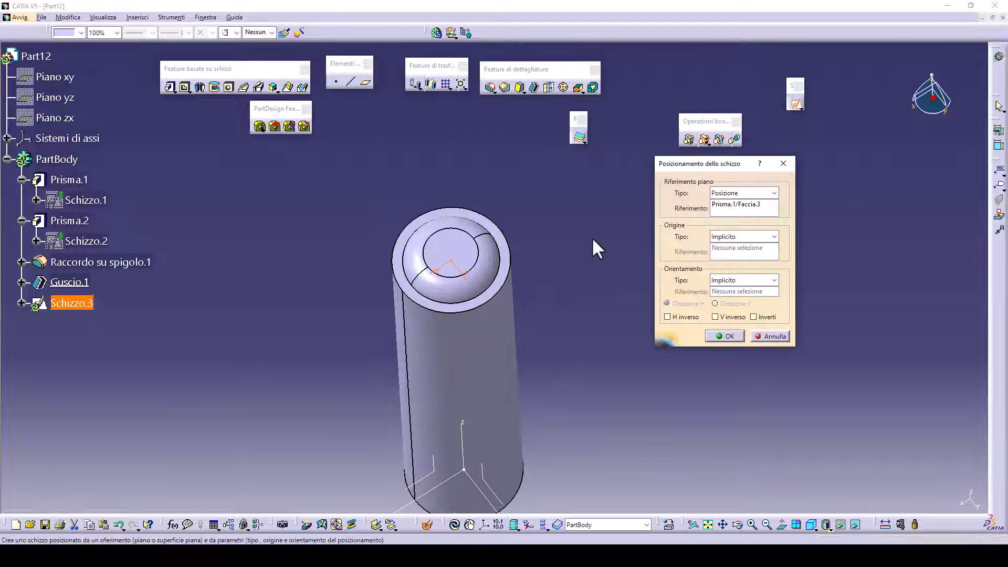
{"action": "left_click", "coordinate": [724, 336]}
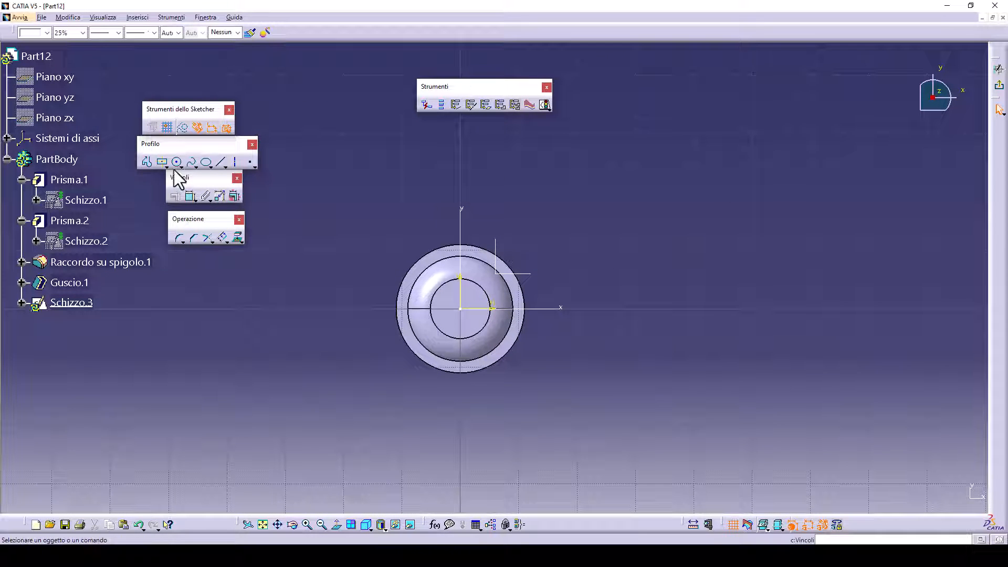
Draw a centered rectangle about 5.6 mm wide and 5.4 mm high, with its center on the sketch's vertical axis above the origin.
{"action": "left_click", "coordinate": [163, 162]}
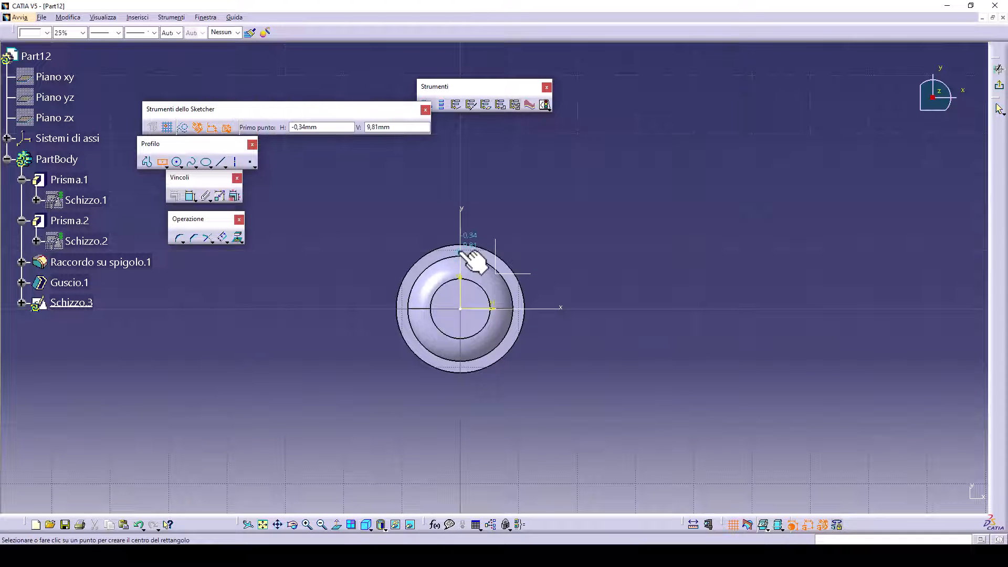
{"action": "middle_click_drag", "start_coordinate": [463, 251], "coordinate": [492, 186]}
{"action": "middle_click_drag", "start_coordinate": [492, 204], "coordinate": [509, 202]}
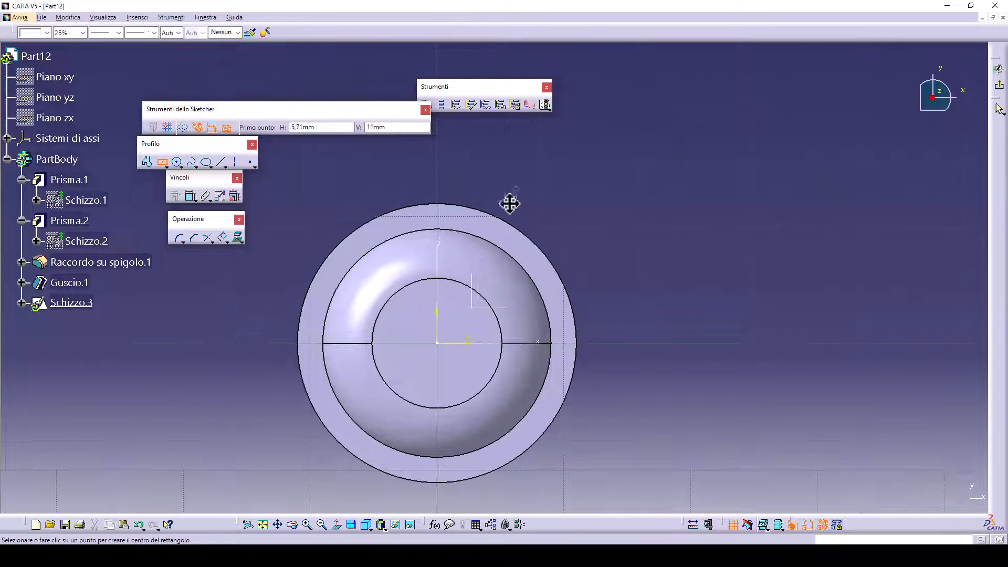
{"action": "left_click", "coordinate": [437, 264]}
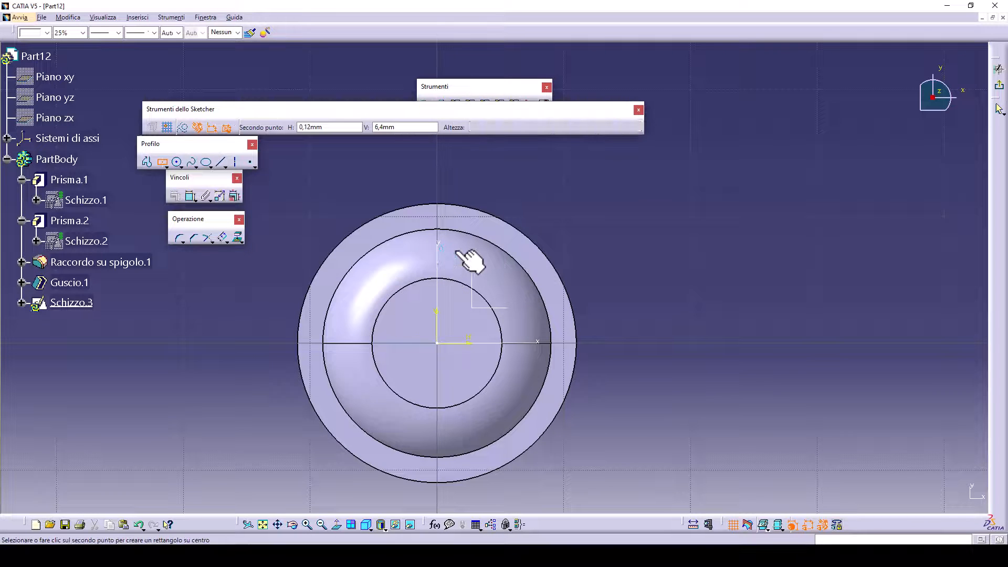
{"action": "left_click", "coordinate": [474, 230]}
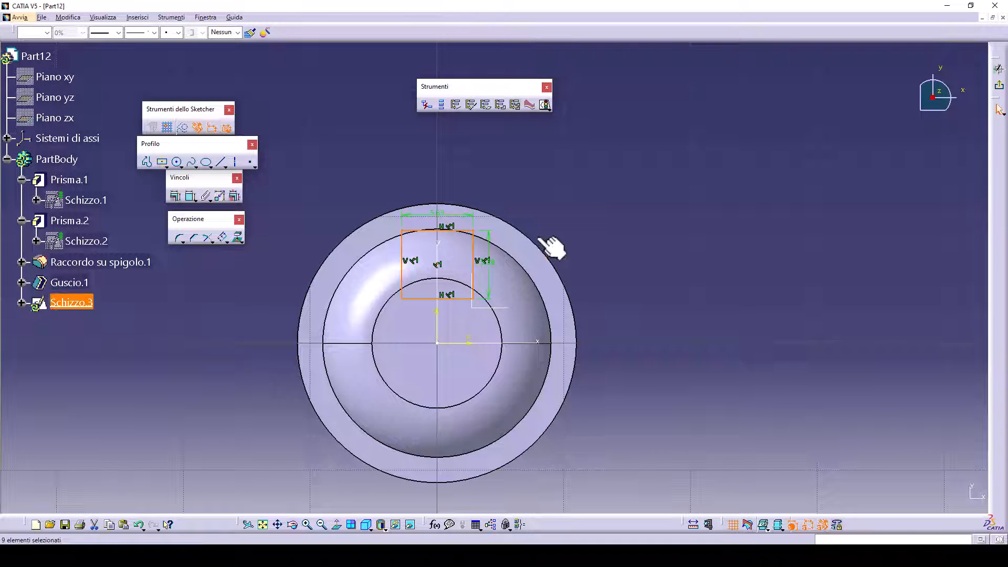
Set both the height and the width of the rectangle to 1 mm.
{"action": "double_click", "coordinate": [489, 261]}
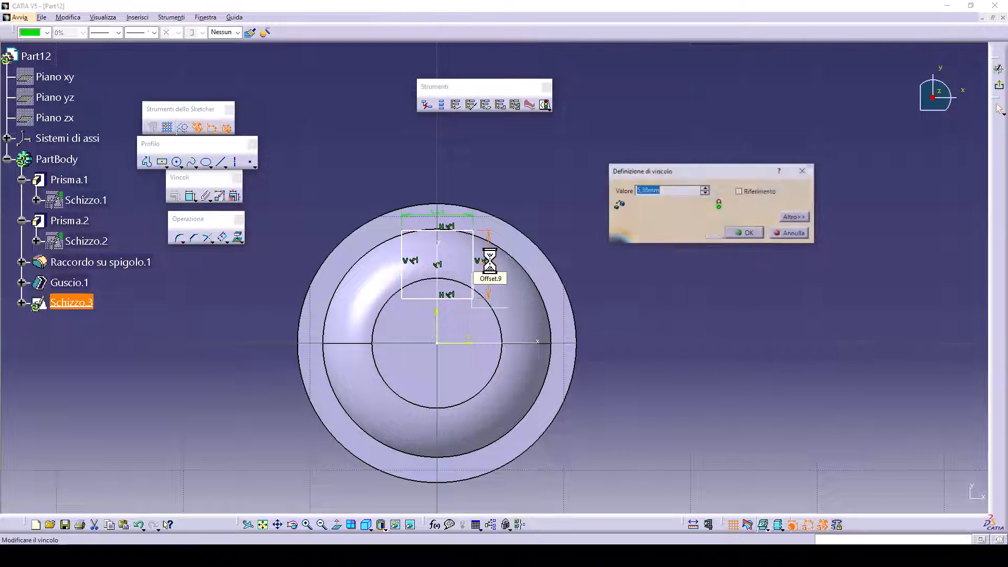
{"action": "type", "text": "1"}
{"action": "left_click", "coordinate": [745, 233]}
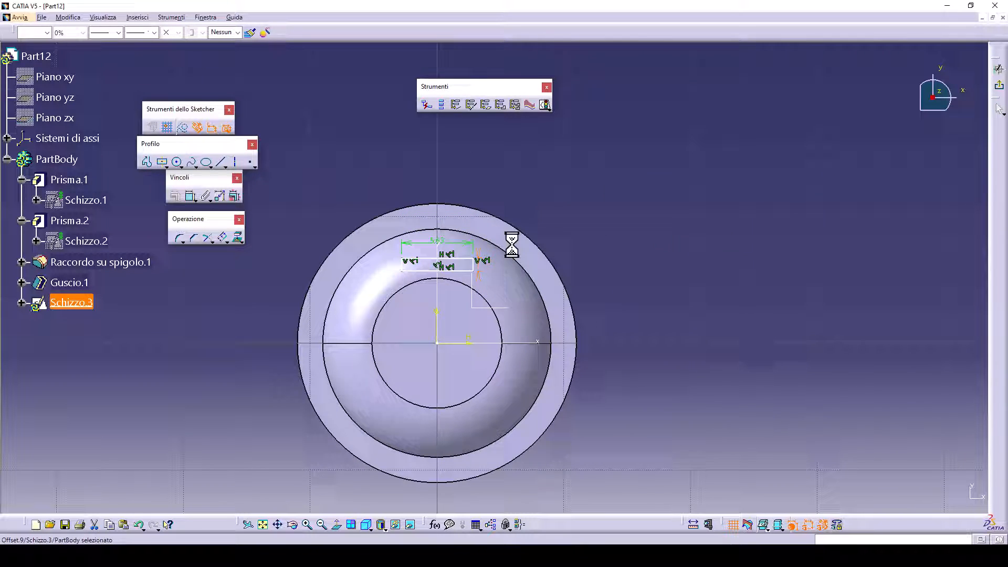
{"action": "double_click", "coordinate": [441, 240]}
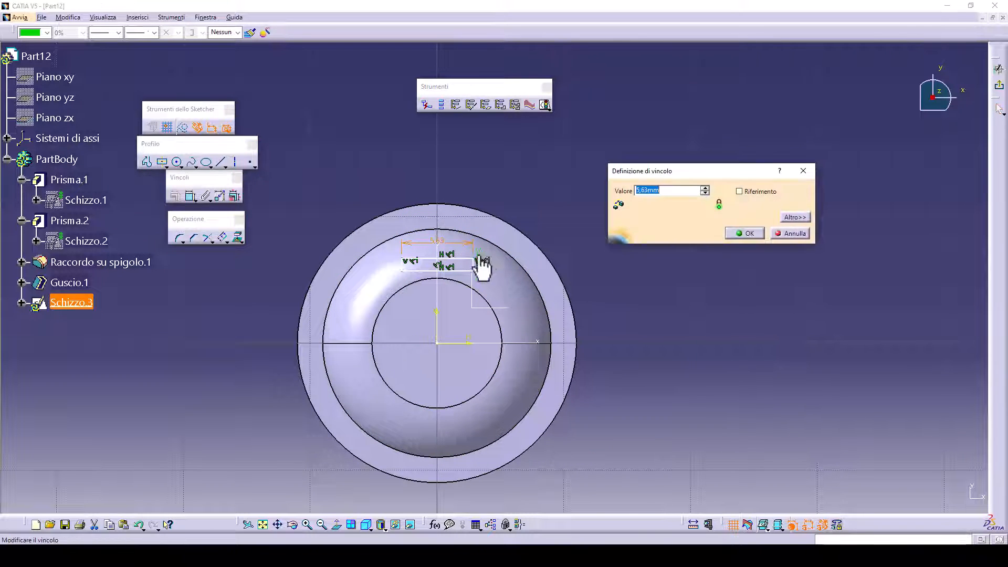
{"action": "left_click", "coordinate": [735, 232]}
{"action": "middle_click_drag", "start_coordinate": [483, 273], "coordinate": [496, 194], "text": "ctrl"}
{"action": "left_click", "coordinate": [735, 233]}
{"action": "middle_click_drag", "start_coordinate": [524, 274], "coordinate": [603, 266]}
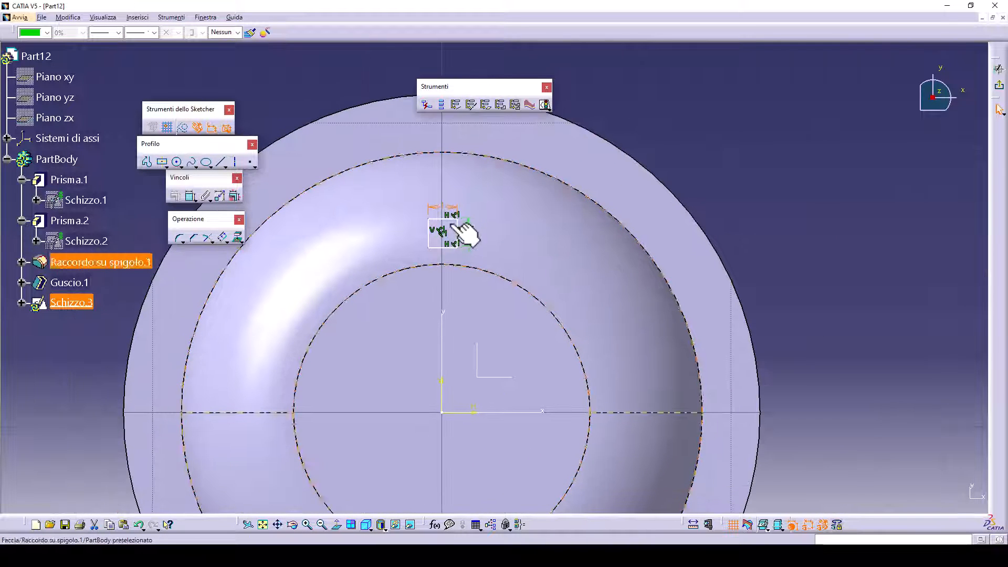
Constrain the small square's upper side tangent to the cylinder's outer circular edge.
{"action": "middle_click_drag", "start_coordinate": [449, 229], "coordinate": [444, 281]}
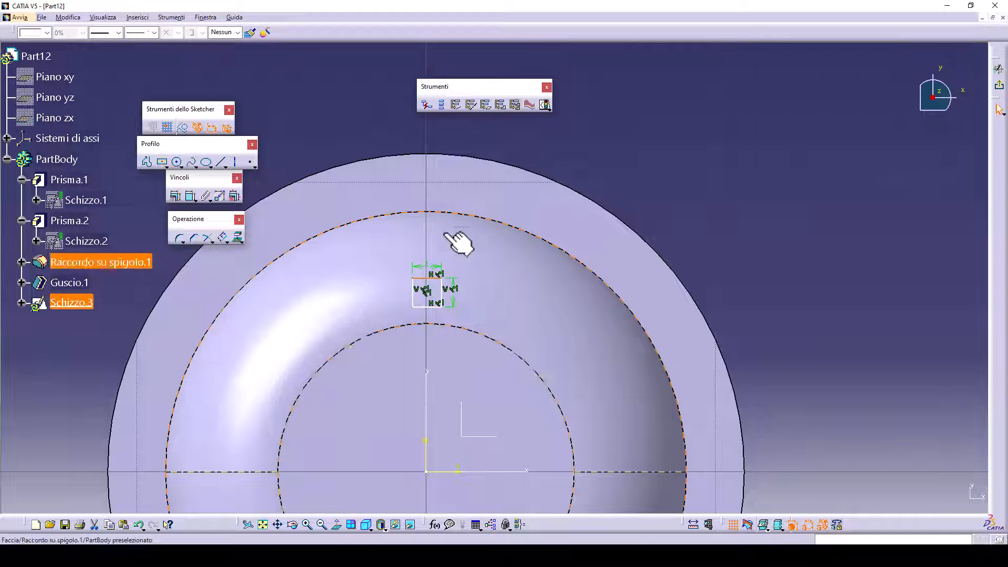
{"action": "left_click", "coordinate": [449, 154]}
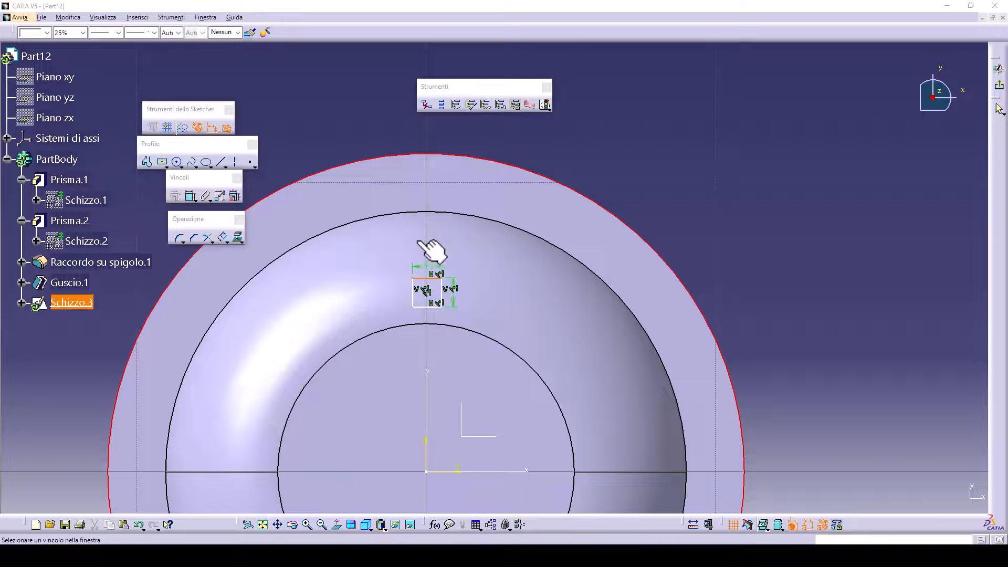
{"action": "mouse_move", "coordinate": [423, 255]}
{"action": "middle_mouse_down"}
{"action": "mouse_move", "coordinate": [435, 232]}
{"action": "mouse_move", "coordinate": [433, 246]}
{"action": "middle_mouse_up"}
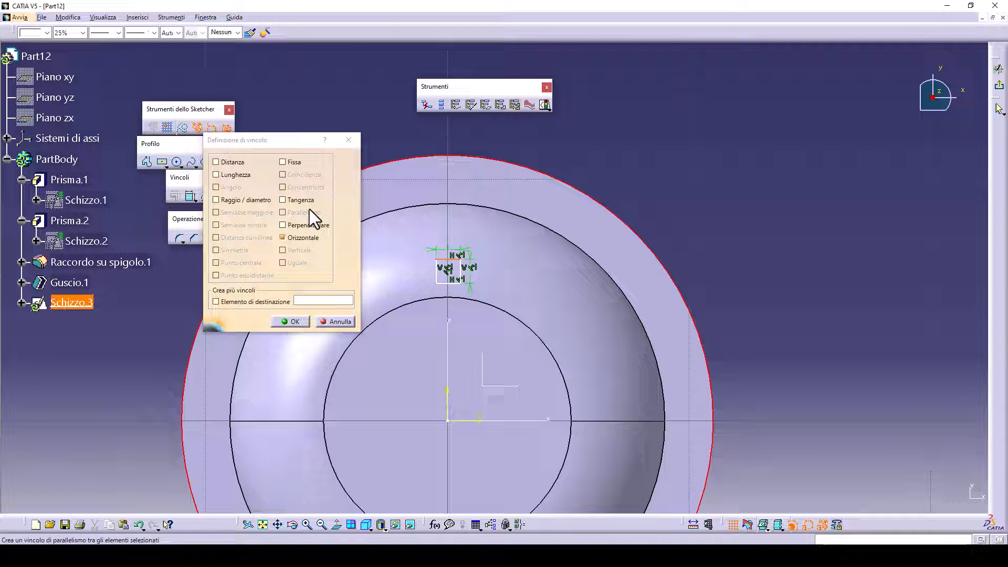
{"action": "left_click", "coordinate": [279, 200]}
{"action": "left_click", "coordinate": [284, 322]}
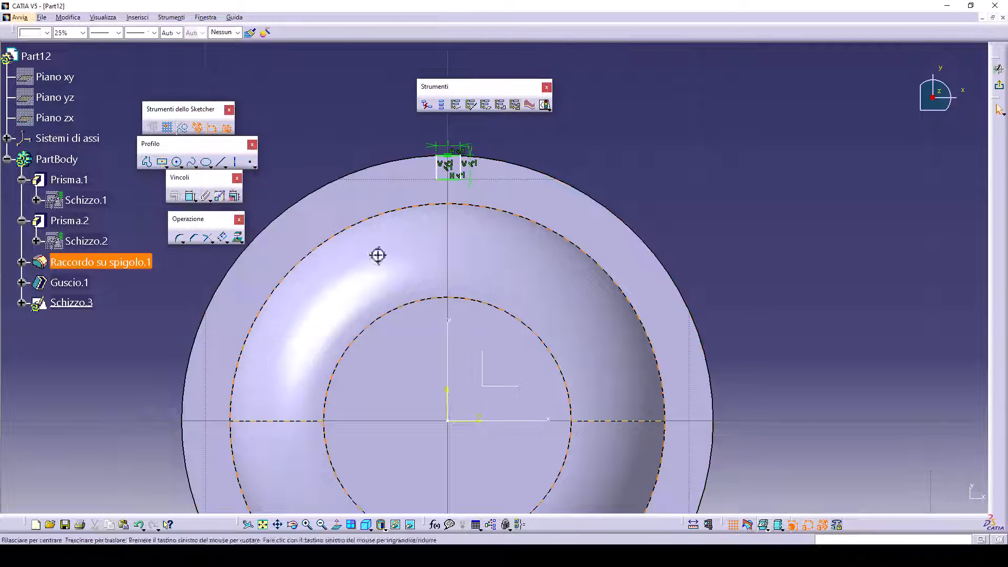
Constrain the square's center point coincident with the sketch's vertical axis and exit the sketch.
{"action": "mouse_move", "coordinate": [376, 254]}
{"action": "middle_mouse_down", "text": "ctrl"}
{"action": "mouse_move", "coordinate": [395, 220]}
{"action": "mouse_move", "coordinate": [414, 320]}
{"action": "middle_mouse_up", "text": "ctrl"}
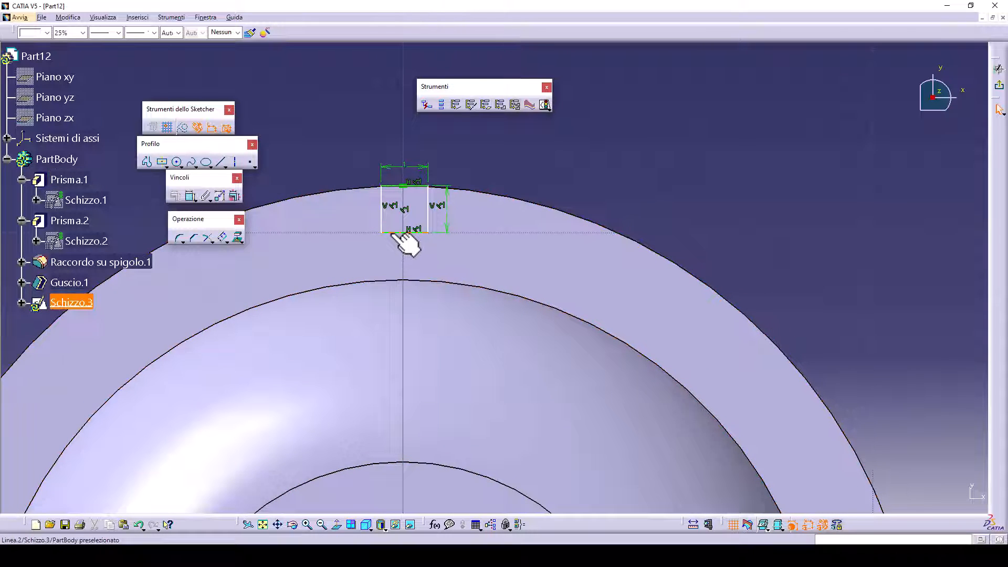
{"action": "left_click_drag", "start_coordinate": [387, 230], "coordinate": [360, 229]}
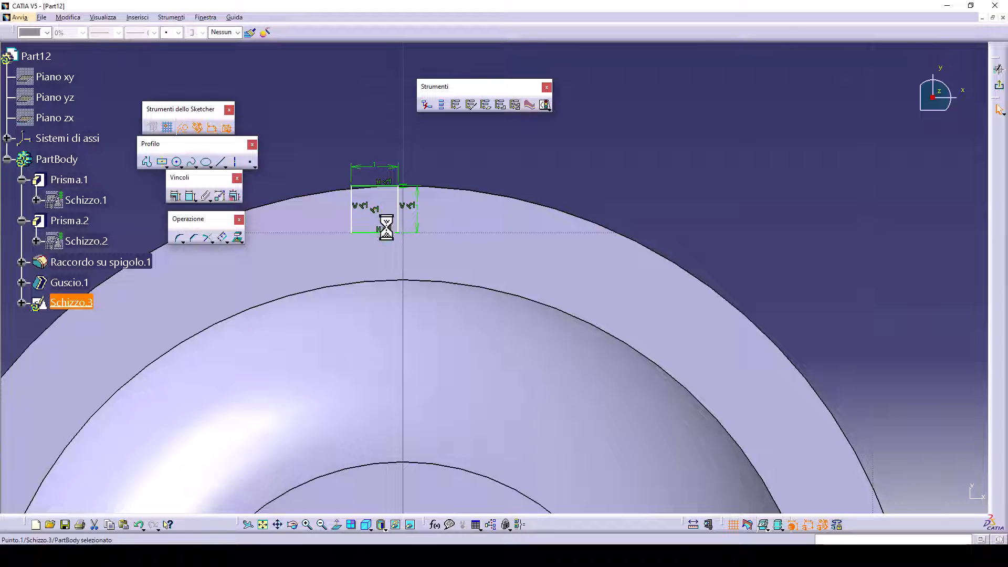
{"action": "middle_click_drag", "start_coordinate": [408, 259], "coordinate": [446, 198]}
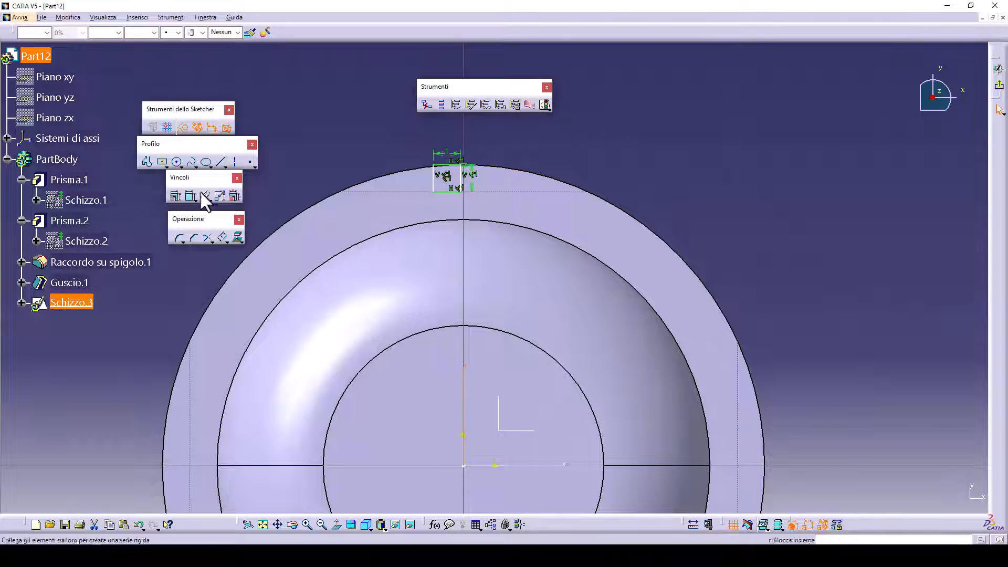
{"action": "left_click", "coordinate": [174, 196]}
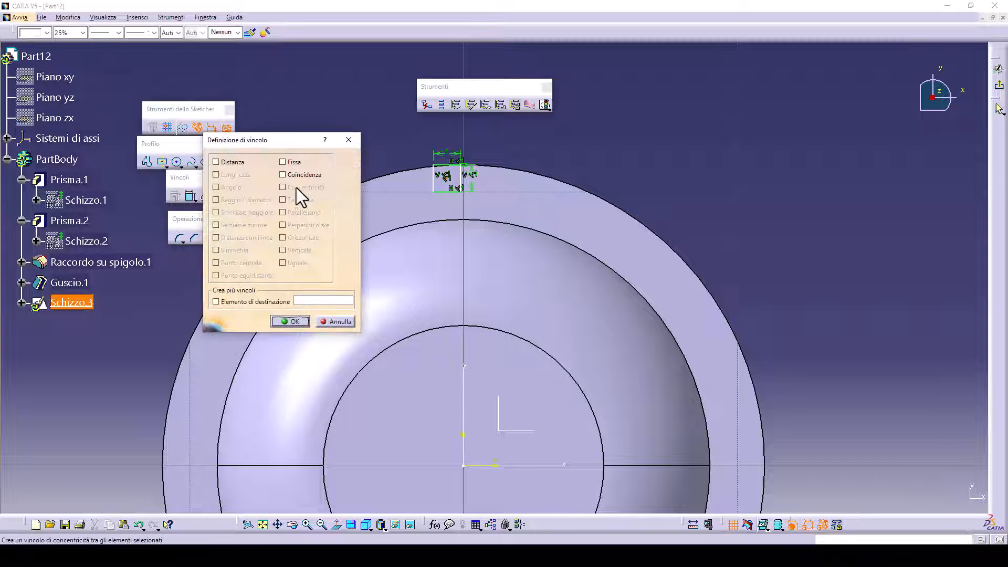
{"action": "left_click", "coordinate": [281, 175]}
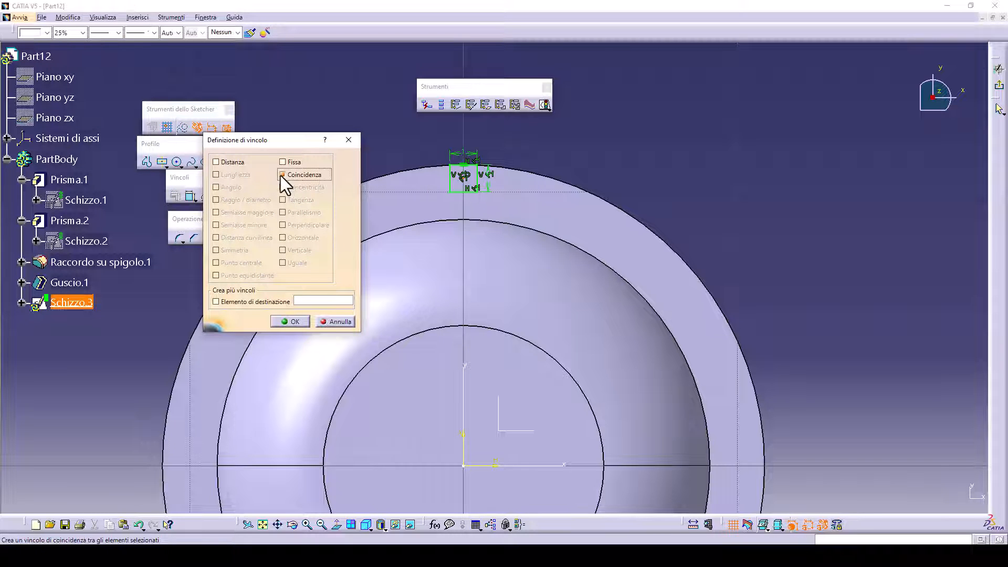
{"action": "left_click", "coordinate": [290, 321]}
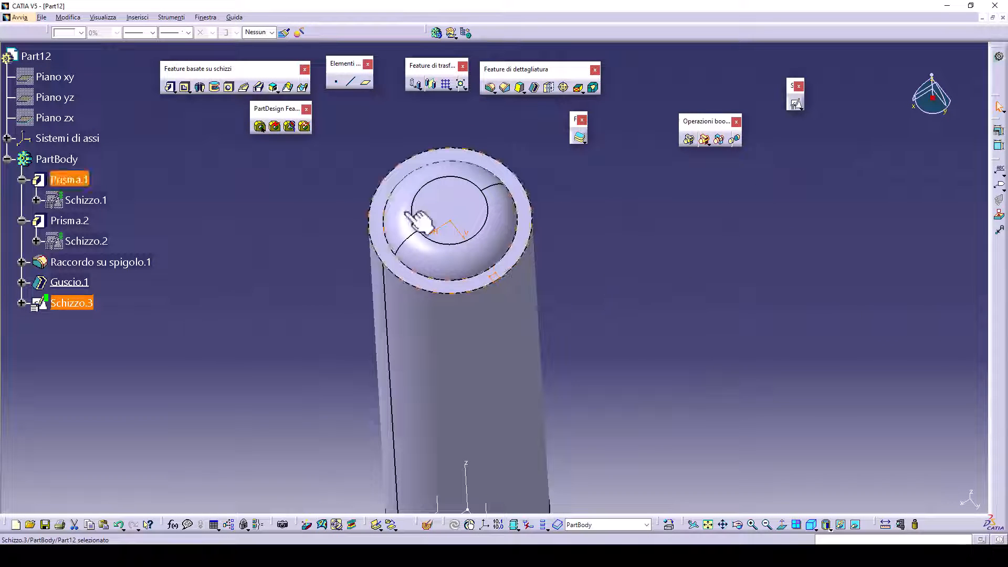
Cut the square profile 70 mm deep as a pocket, forming a groove along the cylinder's outer wall.
{"action": "left_click", "coordinate": [184, 87]}
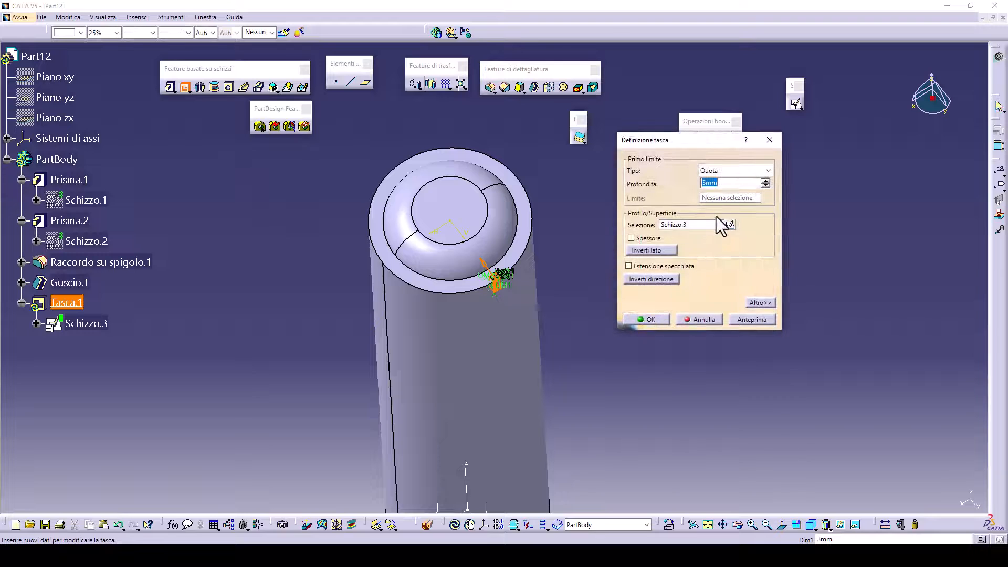
{"action": "type", "text": "70"}
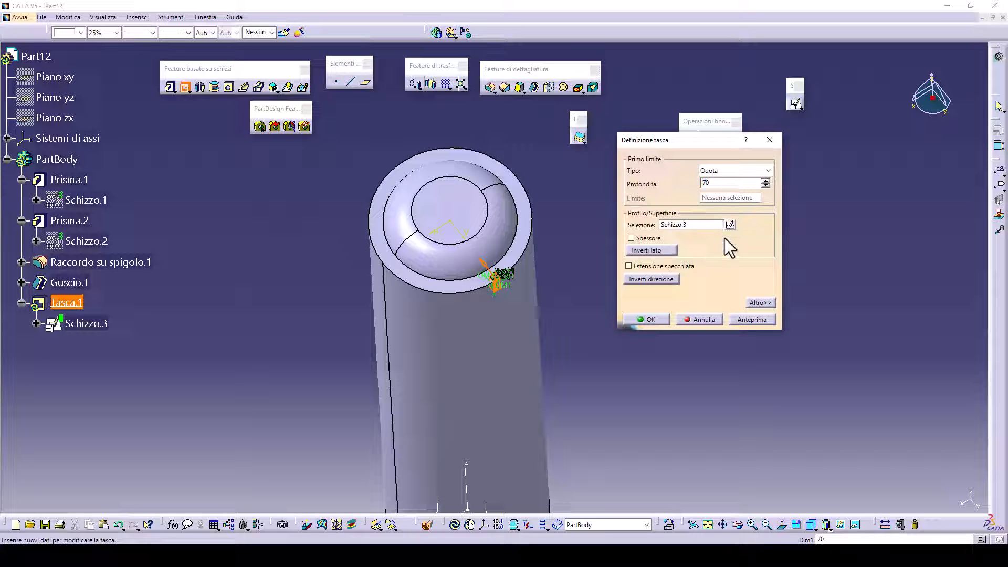
{"action": "left_click", "coordinate": [662, 317]}
{"action": "middle_click_drag", "start_coordinate": [661, 317], "coordinate": [664, 340], "text": "ctrl"}
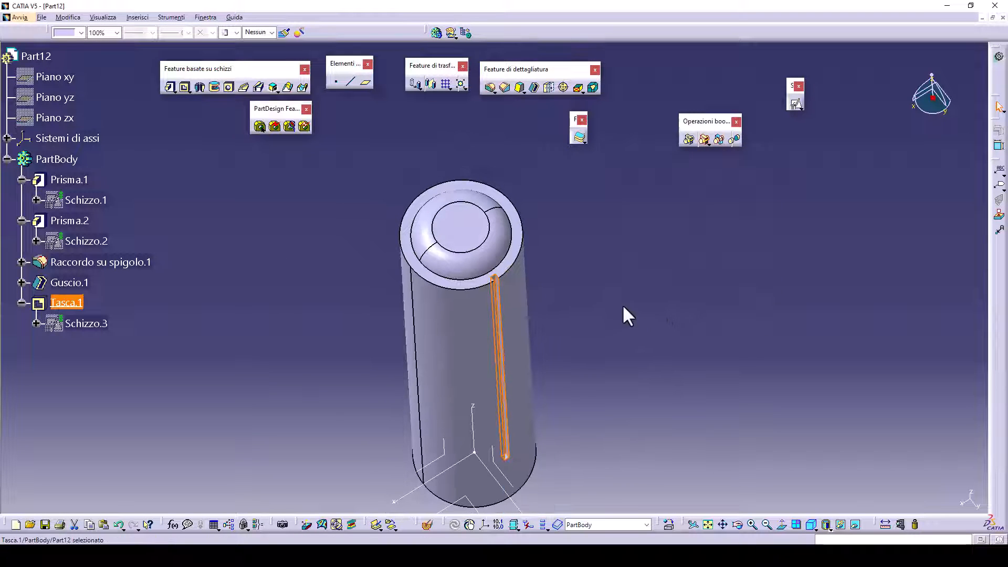
{"action": "middle_click_drag", "start_coordinate": [622, 304], "coordinate": [619, 264]}
Start a circular pattern of the groove pocket, using the axis system's Z axis as the reference direction.
{"action": "left_click", "coordinate": [450, 95]}
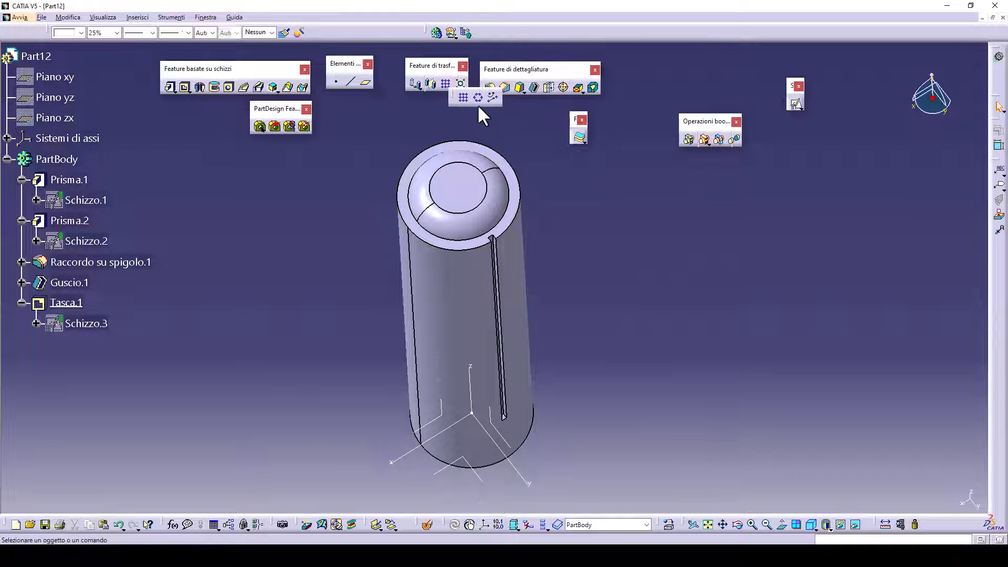
{"action": "left_click", "coordinate": [478, 97]}
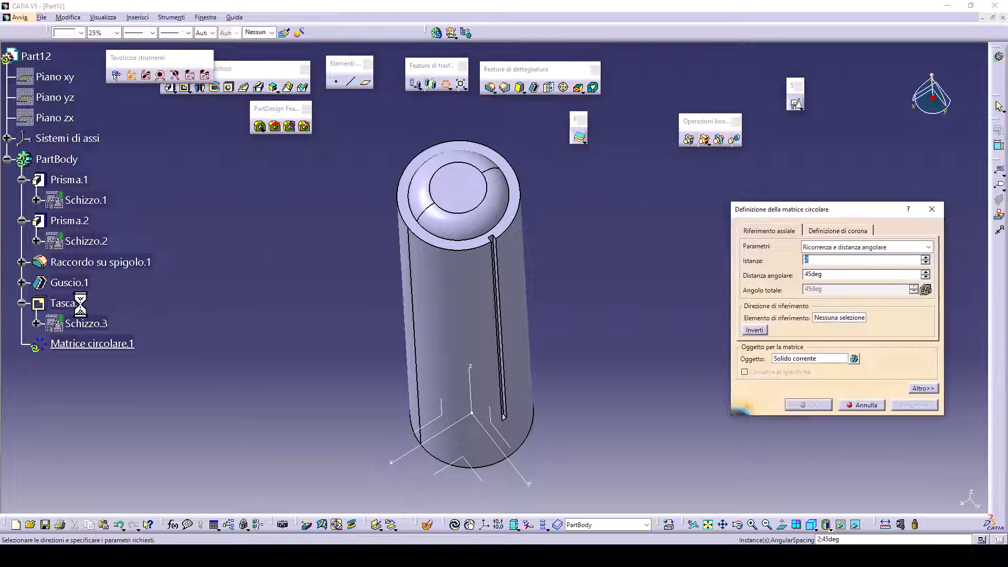
{"action": "left_click", "coordinate": [819, 359]}
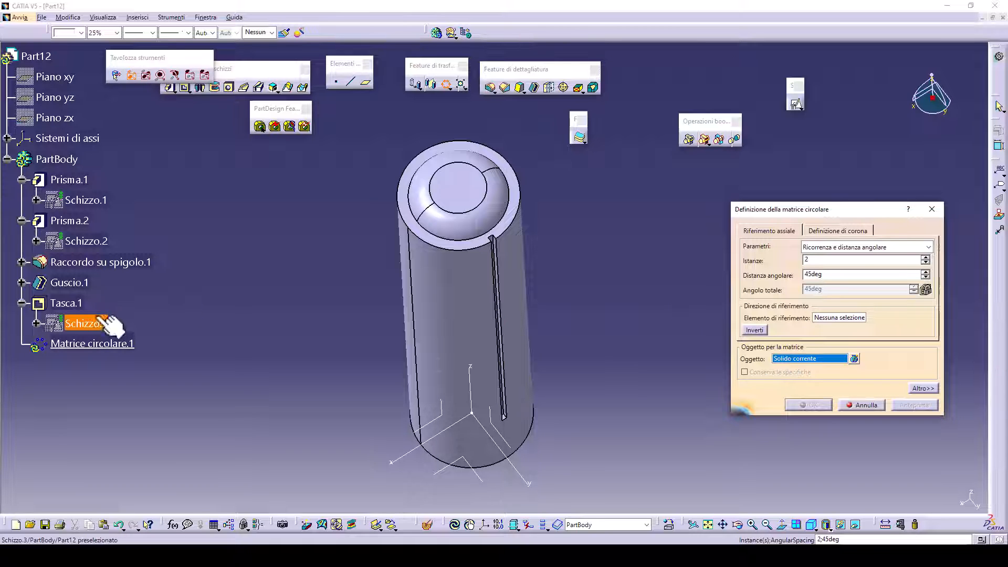
{"action": "left_click", "coordinate": [79, 305]}
{"action": "left_click", "coordinate": [832, 318]}
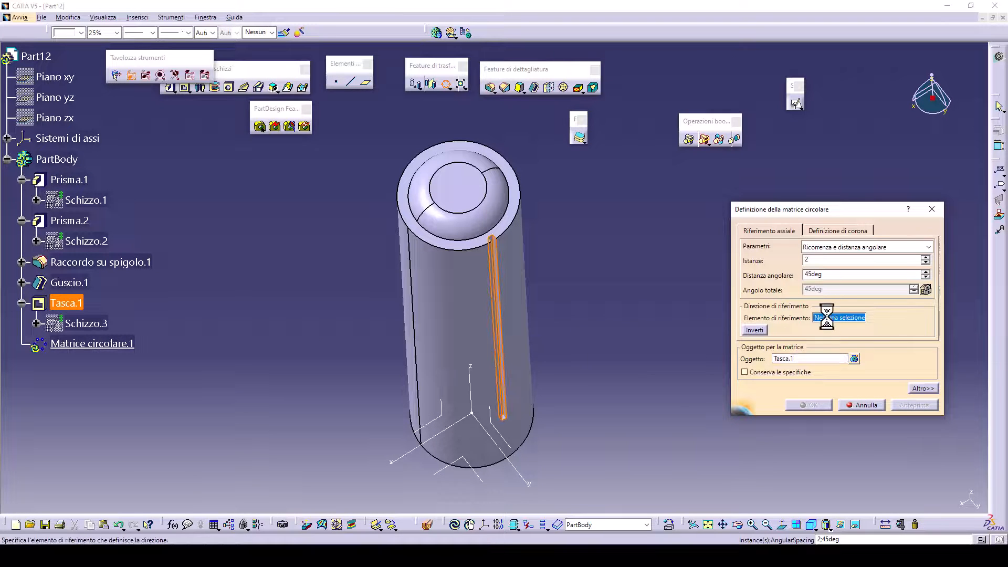
{"action": "left_click", "coordinate": [469, 391]}
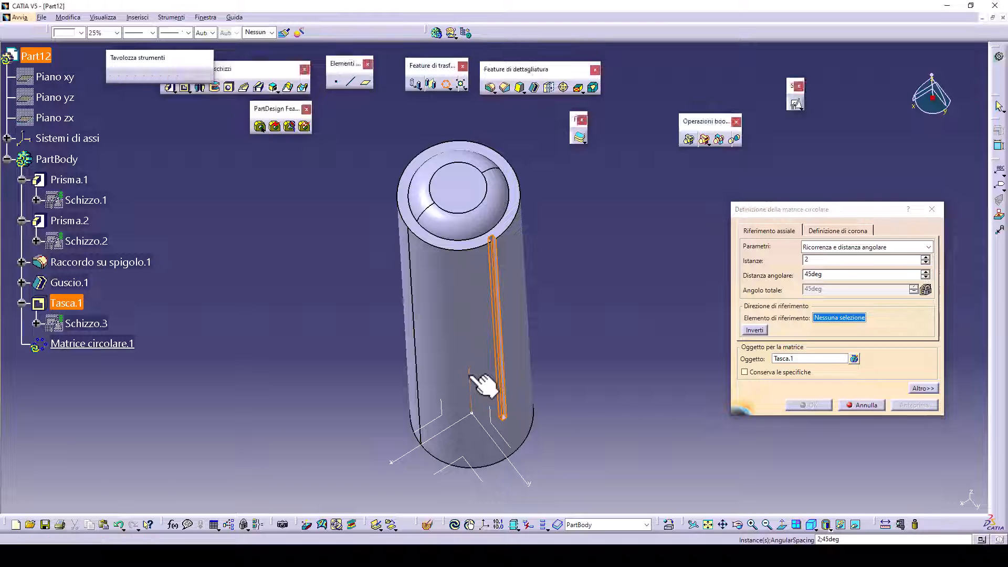
Set the circular pattern to 44 instances over a complete crown and create it.
{"action": "left_click_drag", "start_coordinate": [821, 262], "coordinate": [795, 263]}
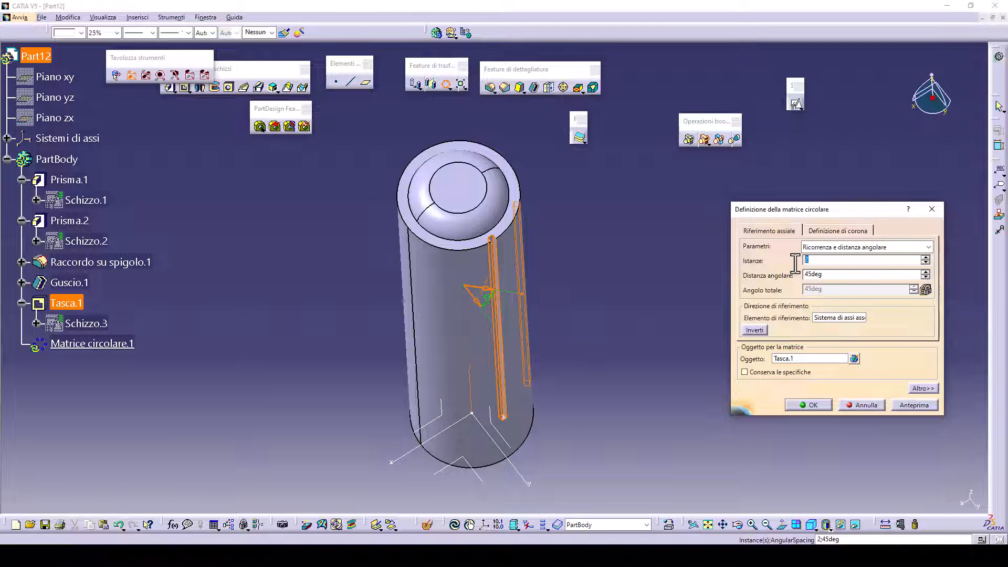
{"action": "type", "text": "44"}
{"action": "key", "text": "Return"}
{"action": "left_click", "coordinate": [846, 248]}
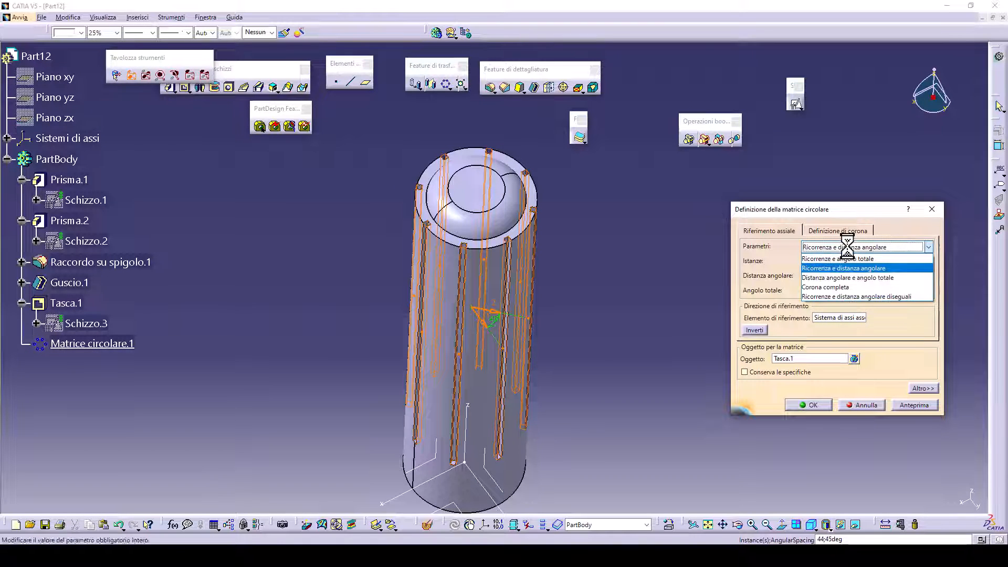
{"action": "left_click", "coordinate": [826, 287]}
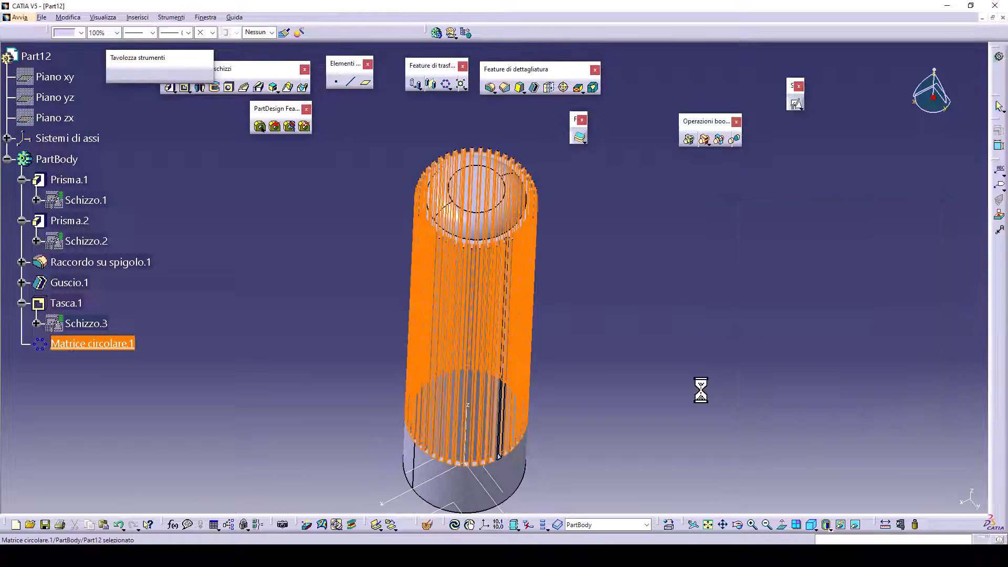
Add a 2 mm edge fillet with tangent propagation to the outer edge of the grooved cylinder's upper rim.
{"action": "middle_click_drag", "start_coordinate": [641, 359], "coordinate": [611, 334]}
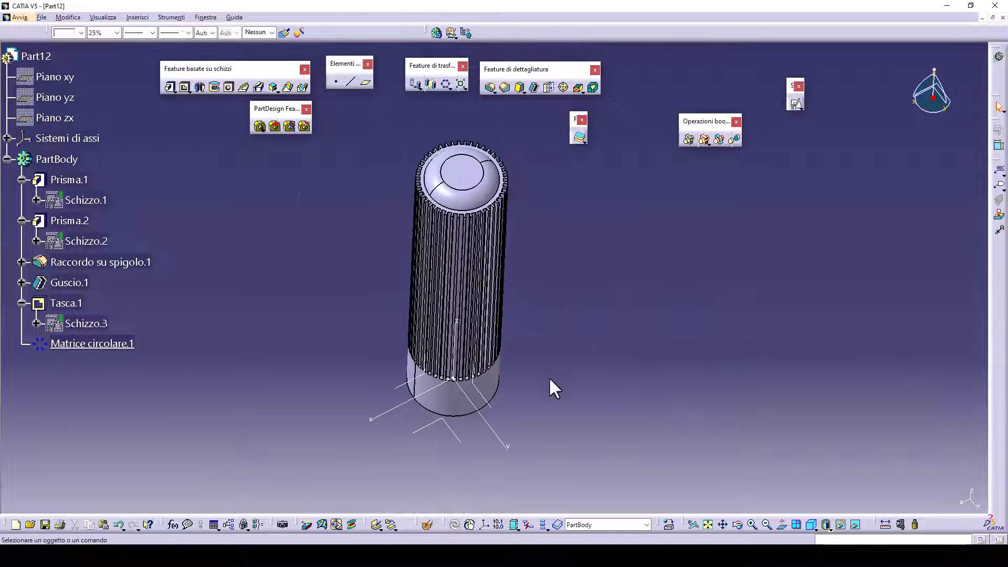
{"action": "middle_click_drag", "start_coordinate": [549, 377], "coordinate": [541, 341]}
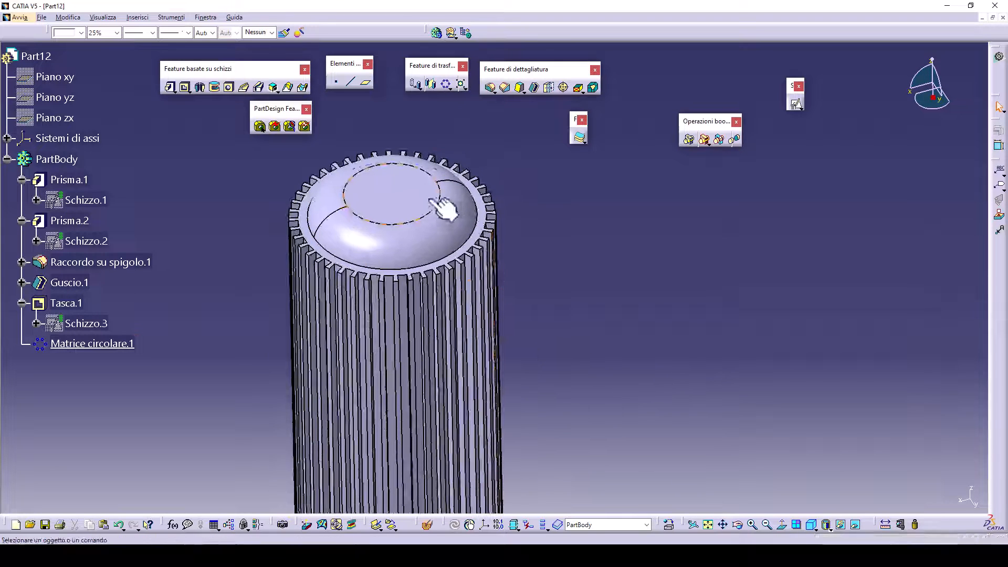
{"action": "left_click", "coordinate": [488, 90]}
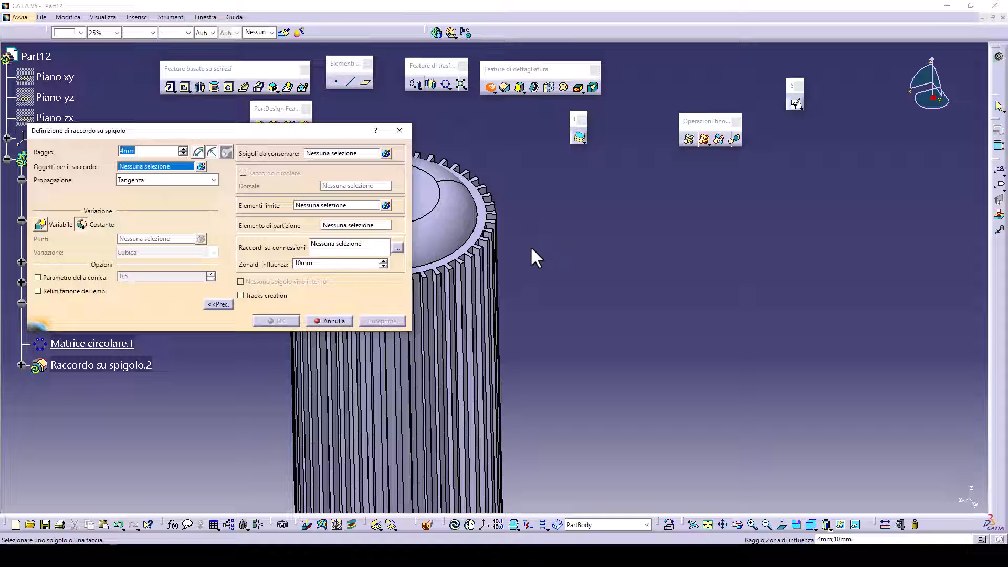
{"action": "middle_click_drag", "start_coordinate": [530, 246], "coordinate": [531, 235]}
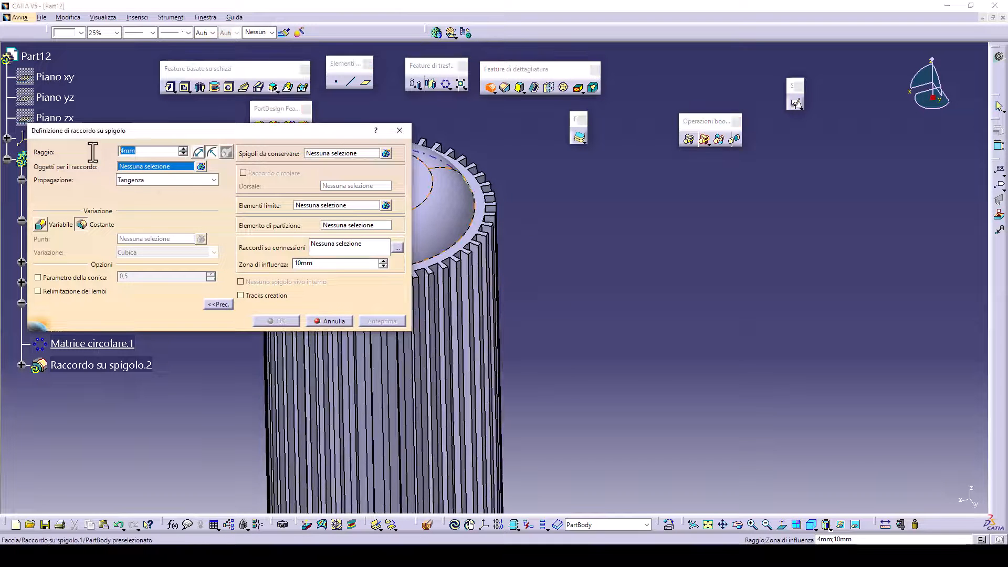
{"action": "middle_click_drag", "start_coordinate": [535, 284], "coordinate": [541, 226]}
{"action": "middle_click_drag", "start_coordinate": [541, 226], "coordinate": [560, 268]}
{"action": "left_click", "coordinate": [520, 234]}
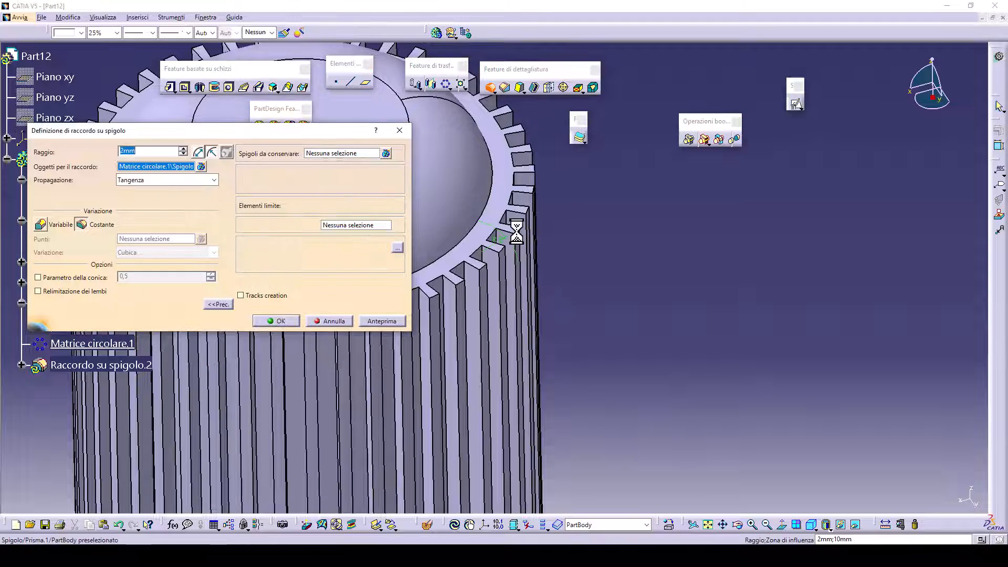
{"action": "middle_click_drag", "start_coordinate": [520, 233], "coordinate": [470, 296]}
{"action": "left_click", "coordinate": [382, 321]}
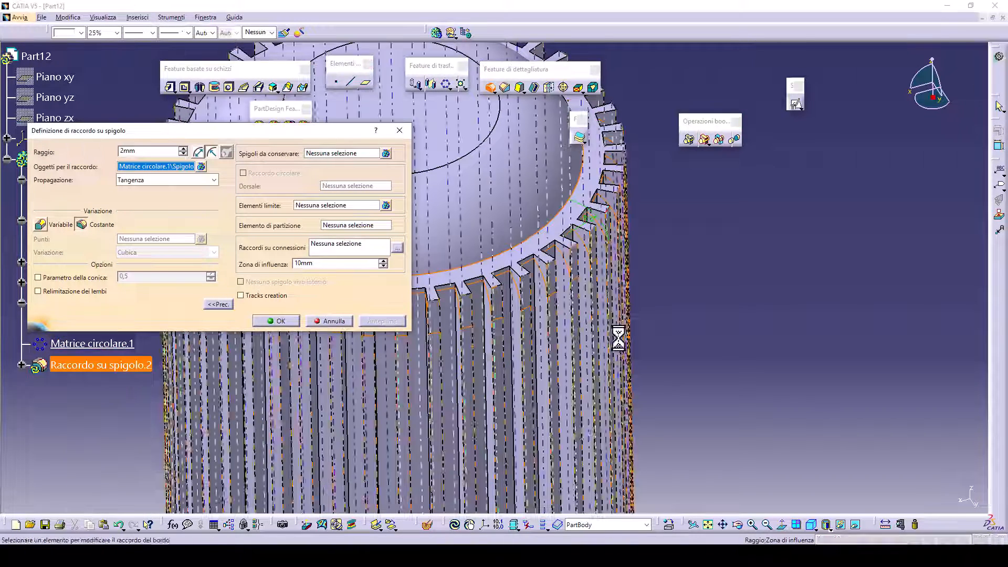
{"action": "middle_click_drag", "start_coordinate": [646, 273], "coordinate": [651, 357]}
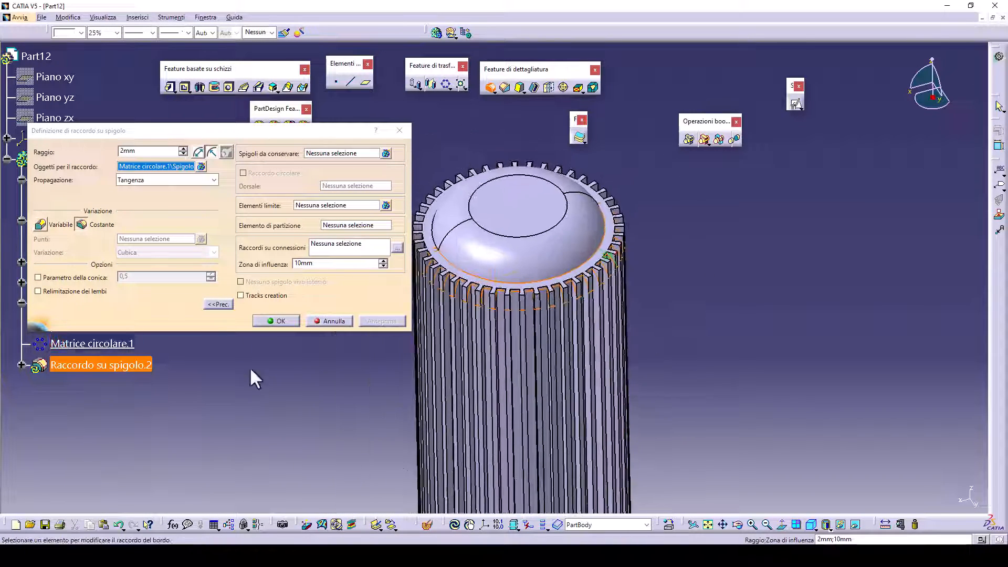
{"action": "left_click", "coordinate": [276, 321]}
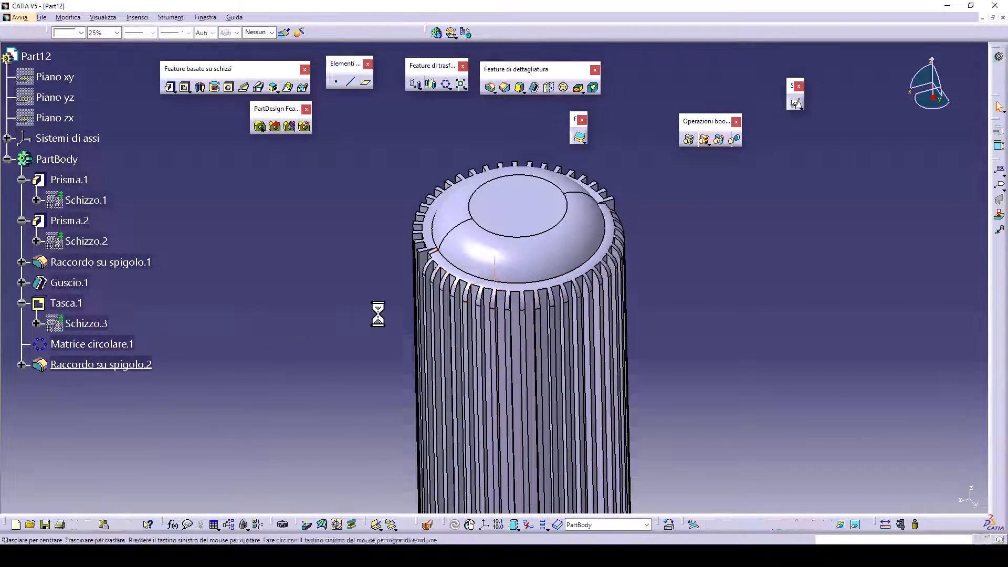
Edit the 2 mm rim fillet to include the unrounded outer edge on the other half of the grooved rim.
{"action": "middle_click_drag", "start_coordinate": [378, 313], "coordinate": [557, 336]}
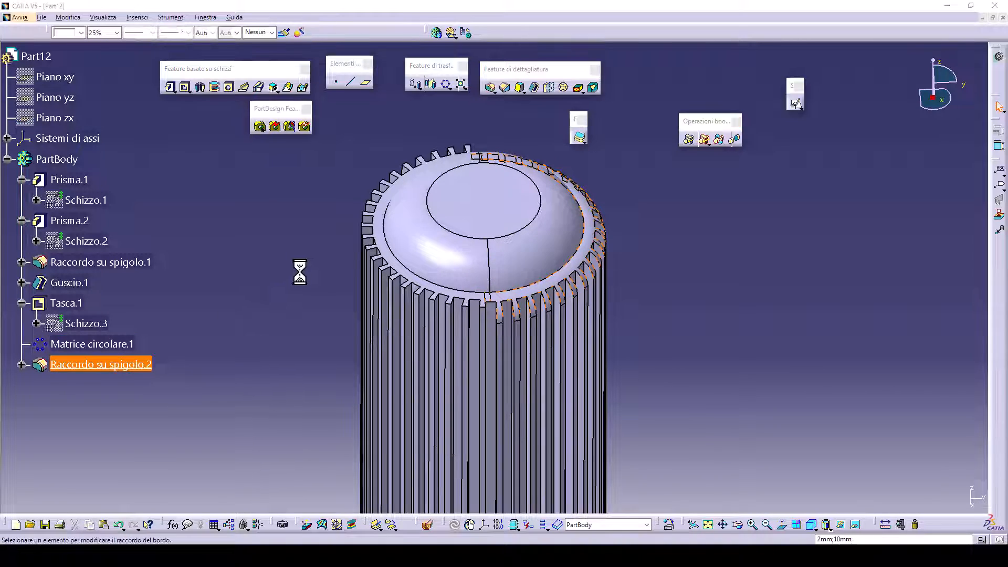
{"action": "middle_click_drag", "start_coordinate": [496, 349], "coordinate": [614, 314]}
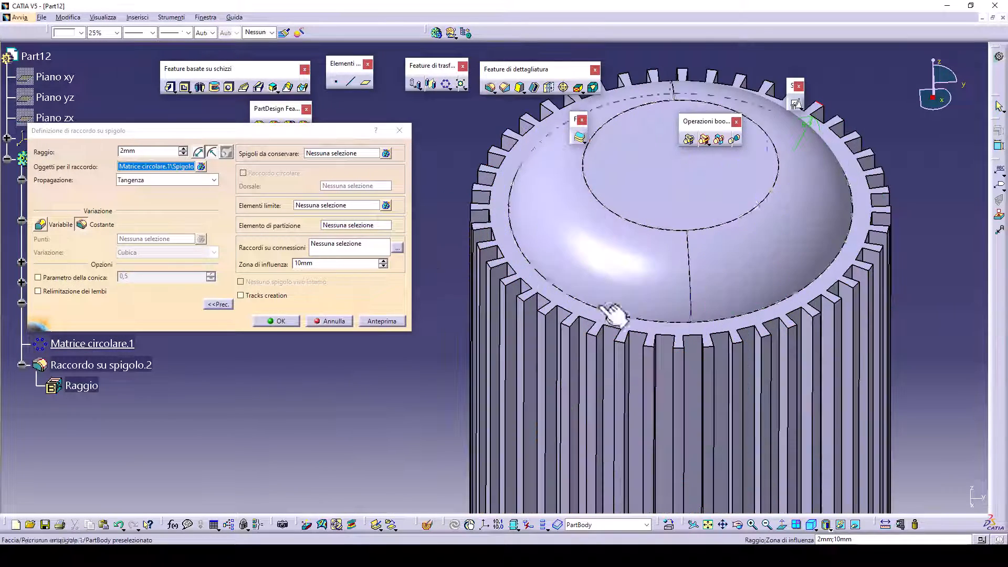
{"action": "left_click", "coordinate": [480, 245]}
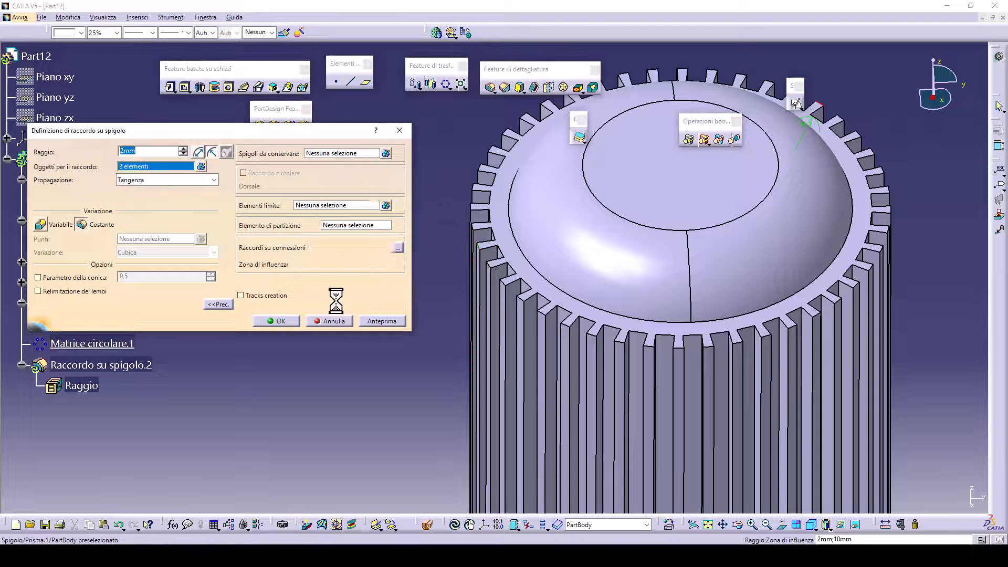
{"action": "left_click", "coordinate": [382, 321]}
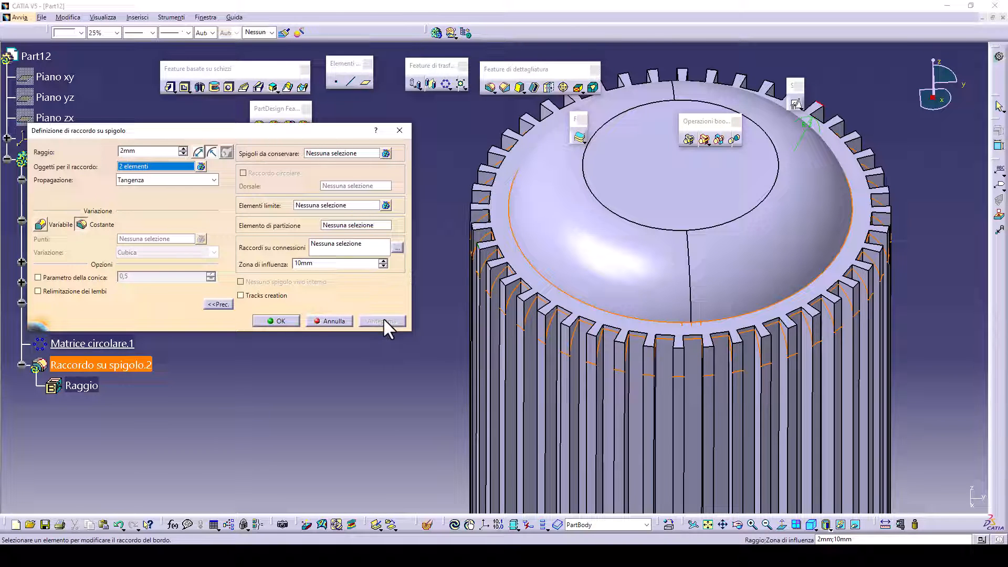
{"action": "left_click", "coordinate": [277, 321]}
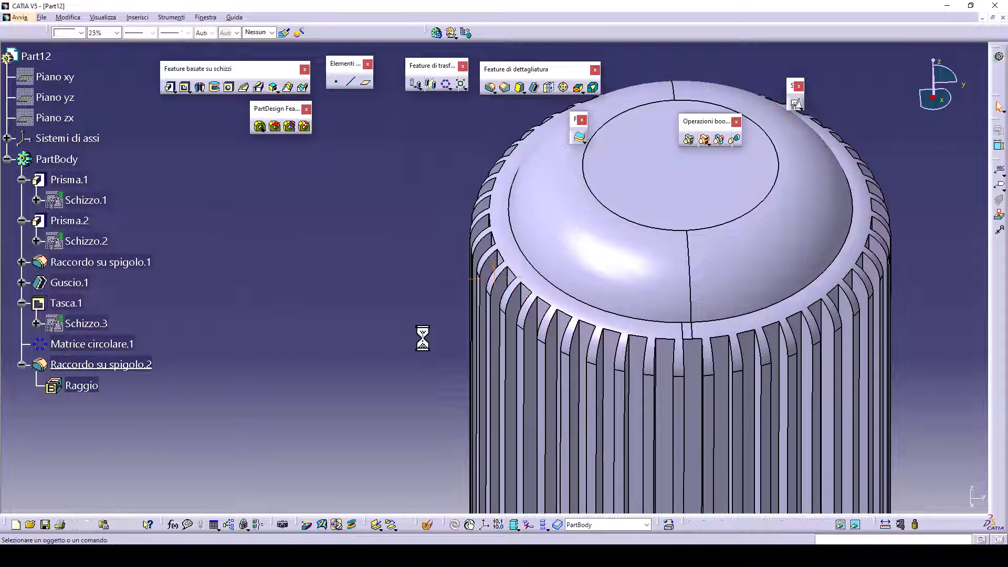
Chamfer the outer edge of the cylinder's open lower end in Lunghezza1/Lunghezza2 mode with lengths of 1 mm and 5 mm.
{"action": "middle_click_drag", "start_coordinate": [421, 337], "coordinate": [510, 261]}
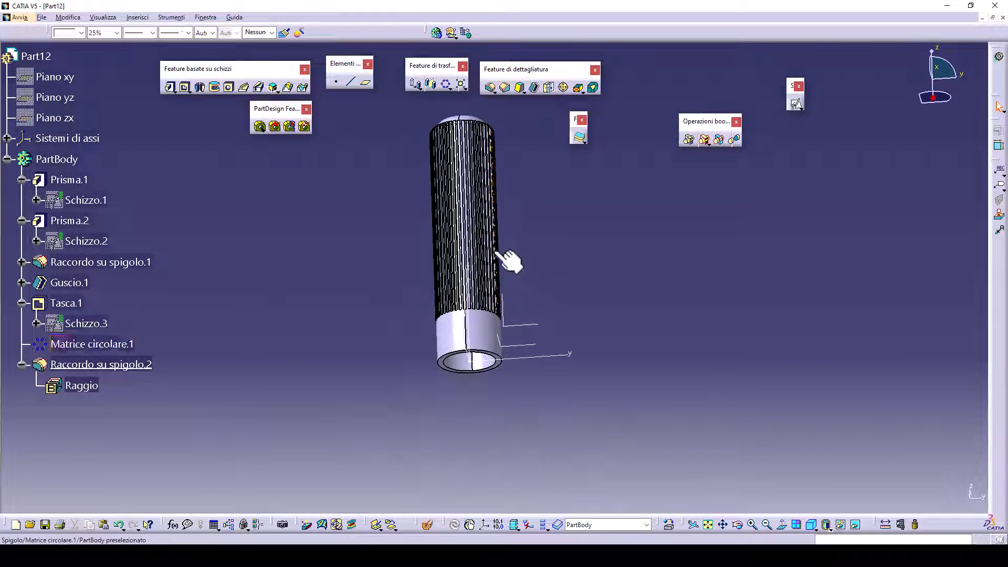
{"action": "left_click", "coordinate": [505, 88]}
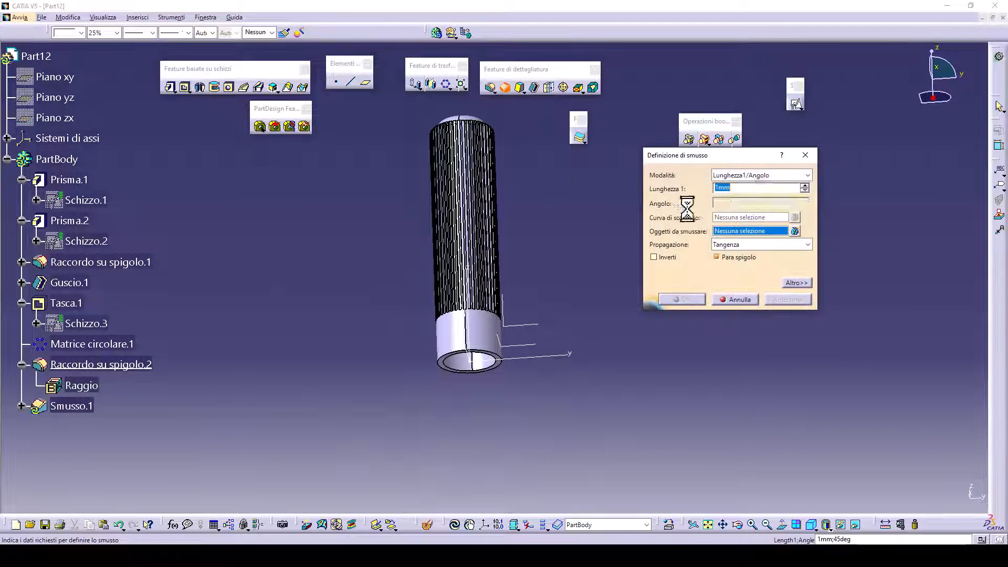
{"action": "left_click", "coordinate": [758, 176]}
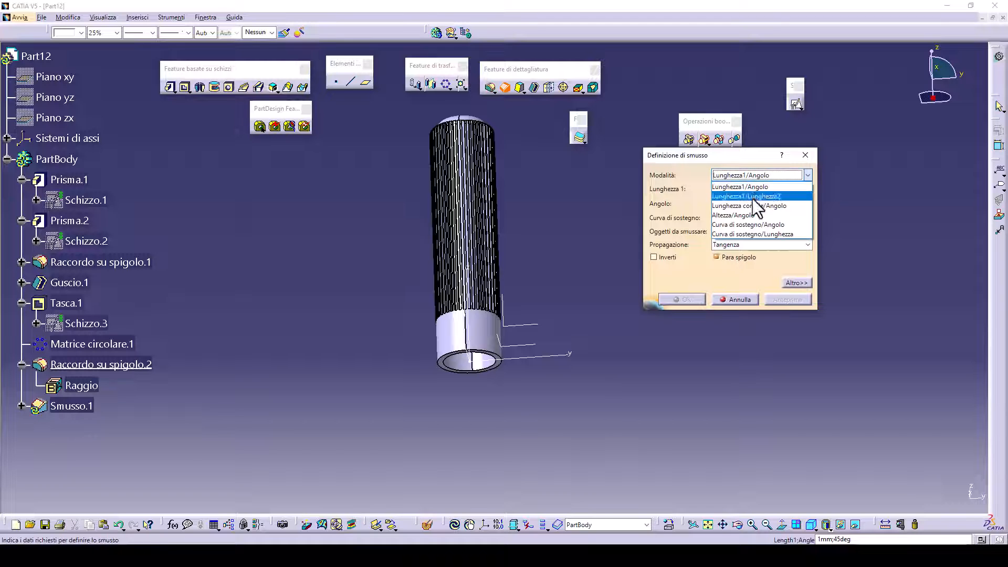
{"action": "left_click", "coordinate": [754, 197]}
{"action": "middle_click_drag", "start_coordinate": [550, 336], "coordinate": [663, 241]}
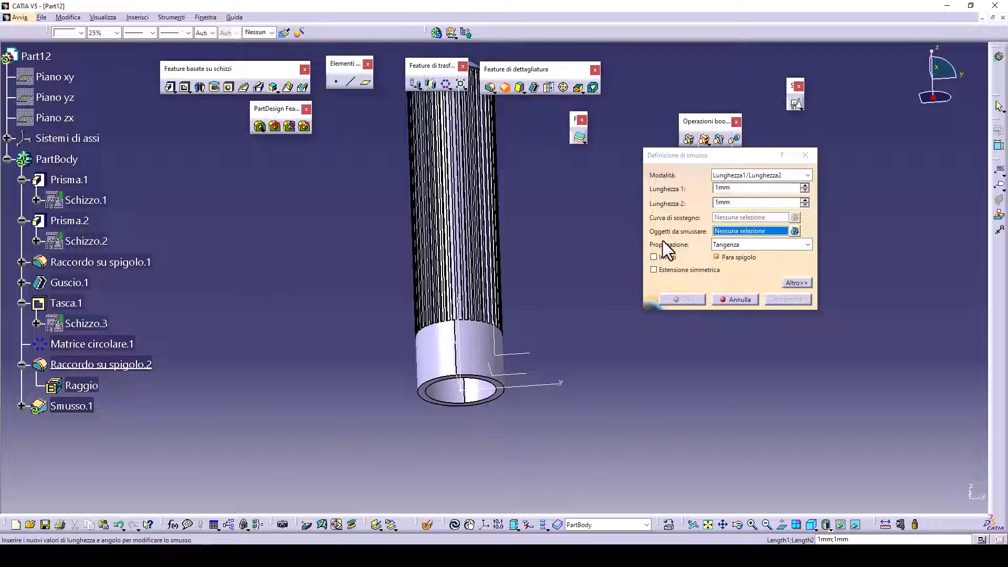
{"action": "double_click", "coordinate": [727, 202]}
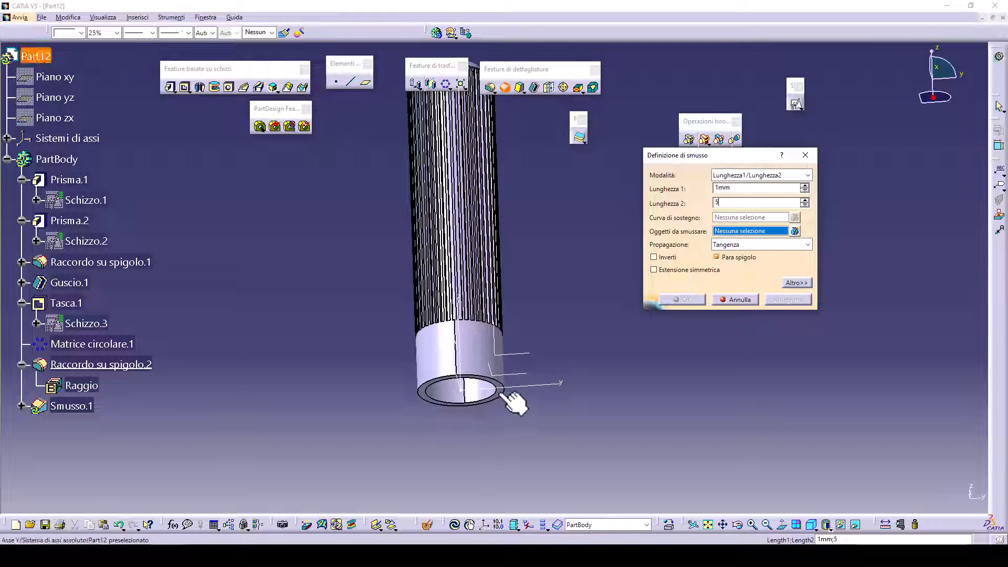
{"action": "type", "text": "5"}
{"action": "middle_click_drag", "start_coordinate": [515, 405], "coordinate": [496, 420]}
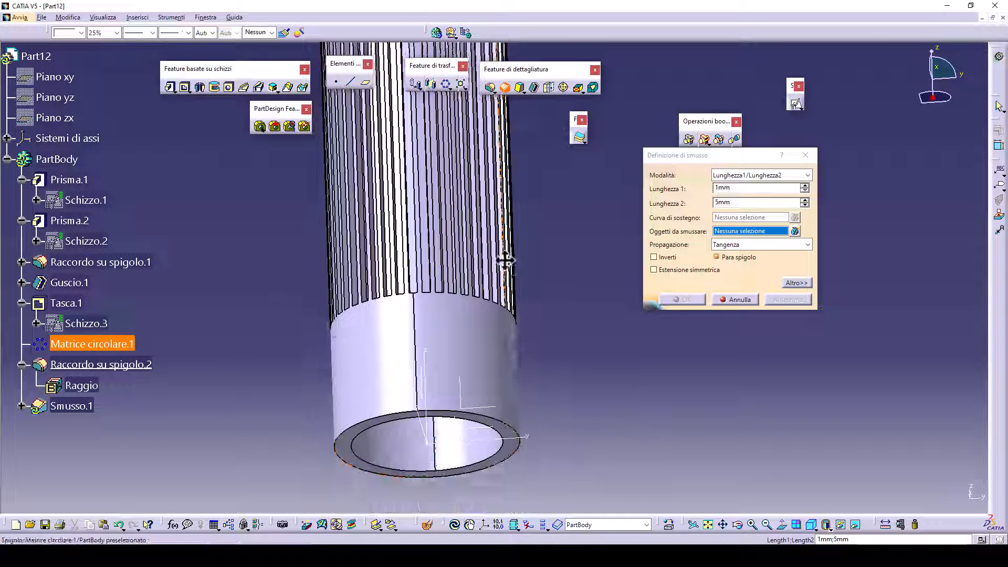
{"action": "left_click", "coordinate": [484, 415]}
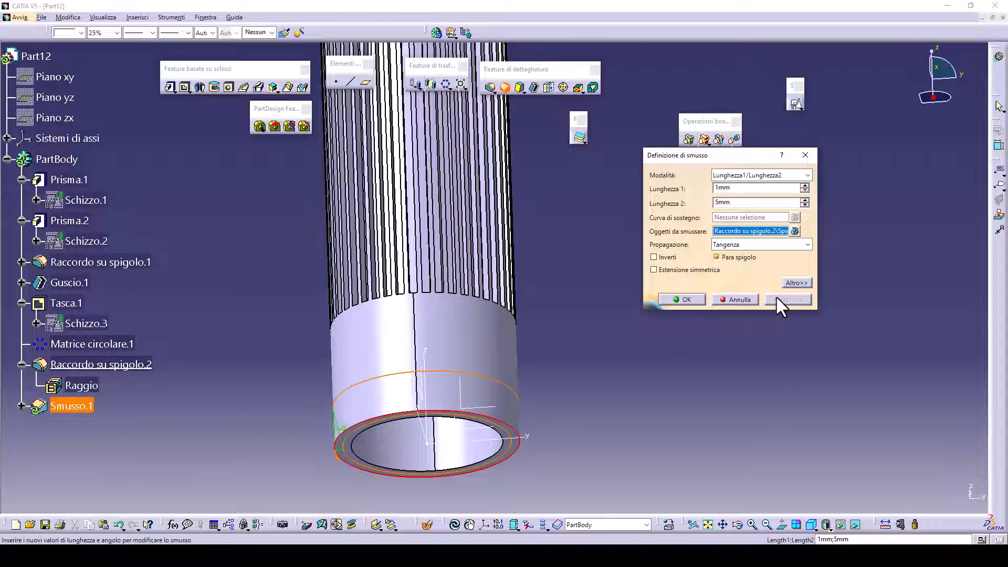
{"action": "left_click", "coordinate": [683, 300]}
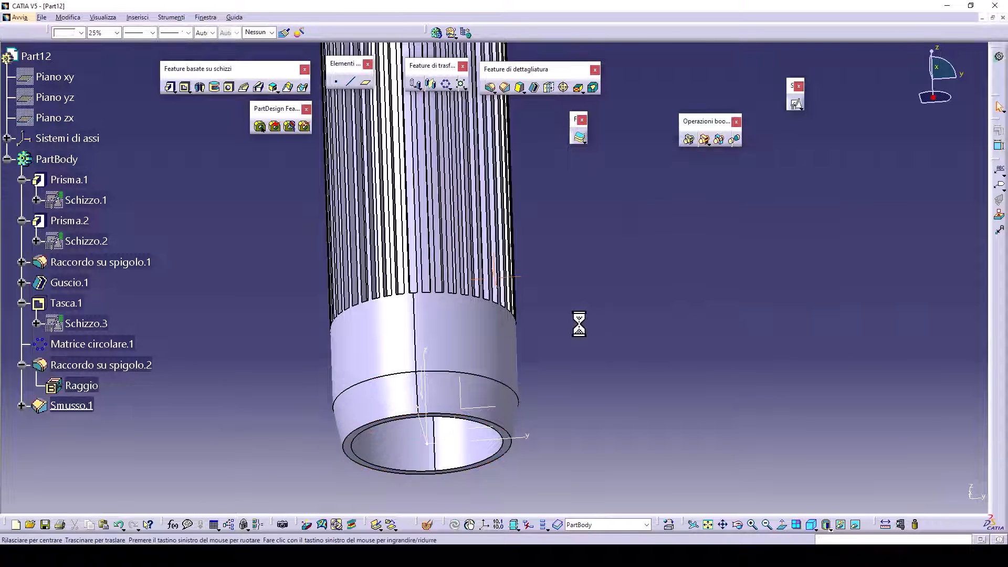